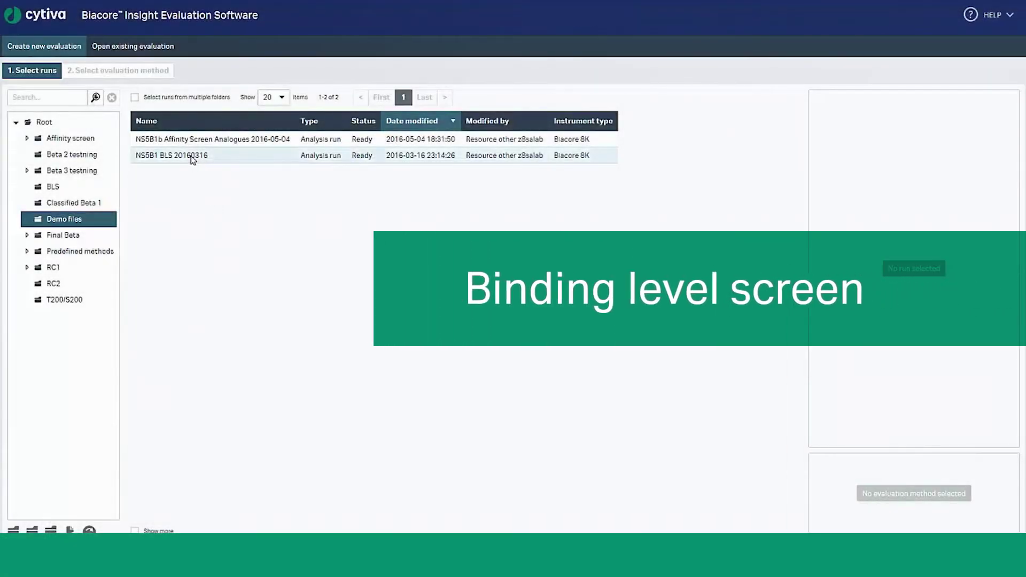
Step: Open the NS5B1 BLS 20160316 run with the predefined intelligent analysis fragment binding level screen method
{"action": "left_click", "coordinate": [193, 160]}
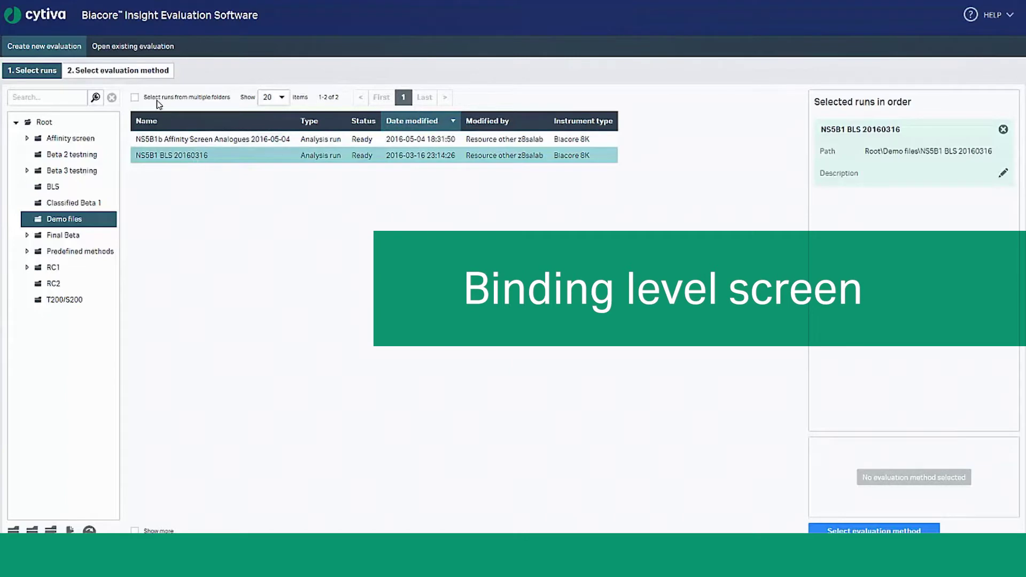
{"action": "left_click", "coordinate": [115, 71]}
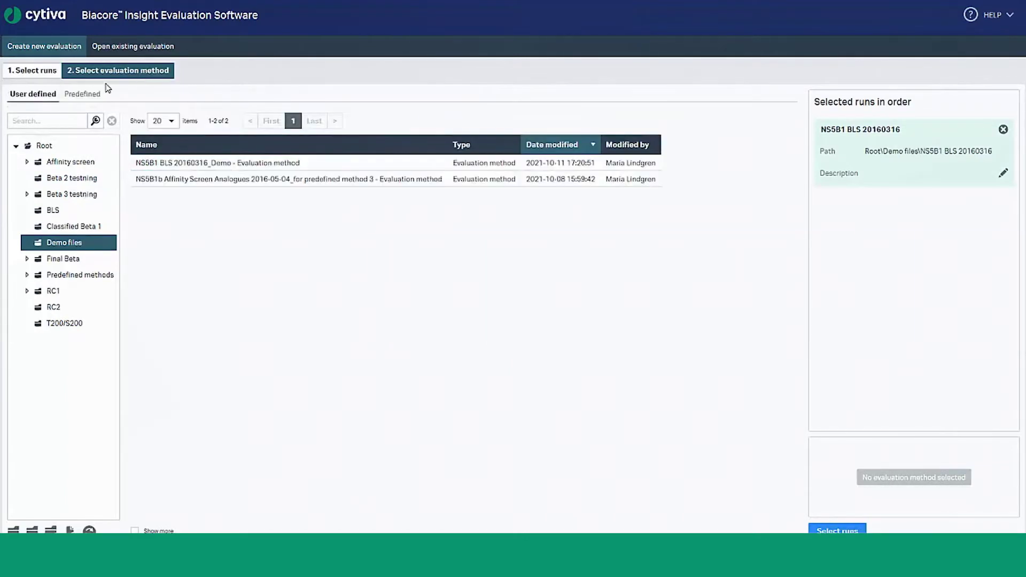
{"action": "left_click", "coordinate": [93, 96]}
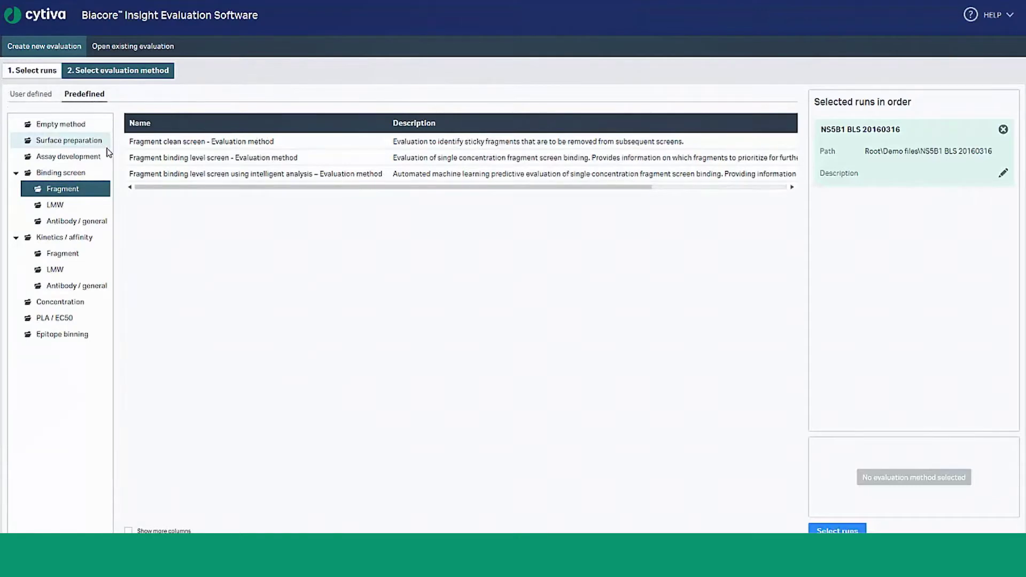
{"action": "double_click", "coordinate": [136, 176]}
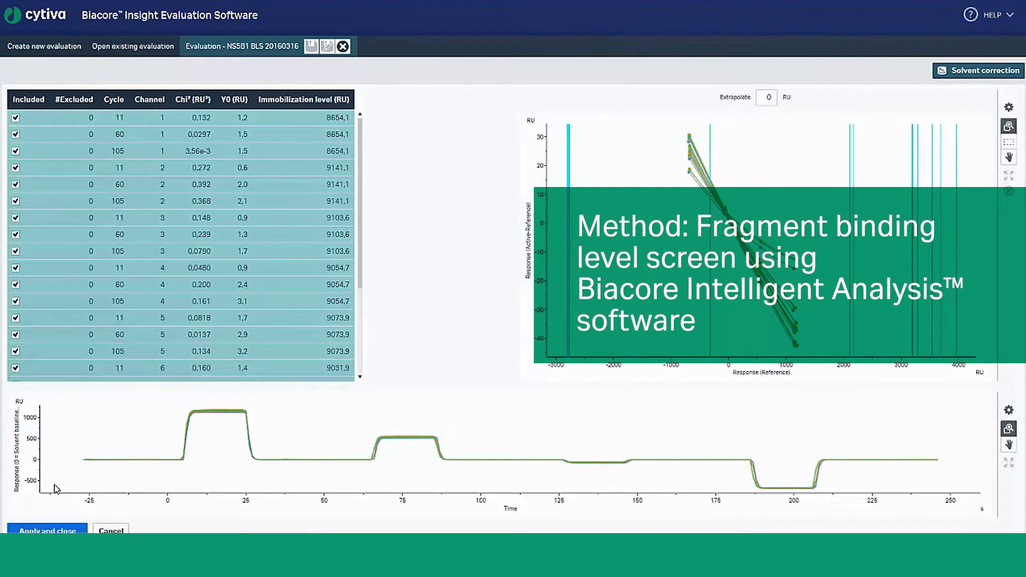
Step: Apply the solvent correction and create the evaluation items, yielding the 816-entry binding level plot table
{"action": "left_click", "coordinate": [46, 531]}
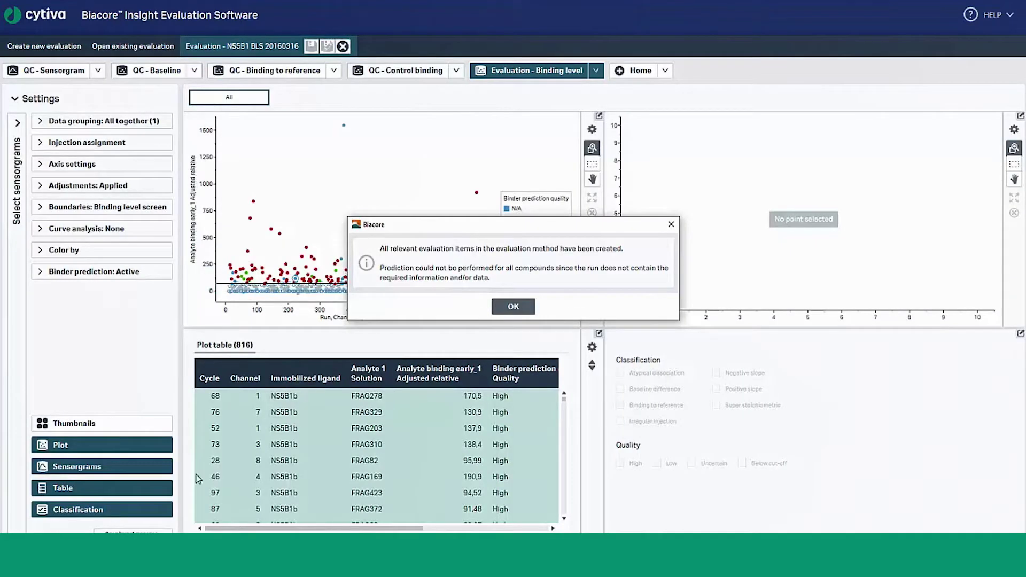
Step: Dismiss the info message, collapse Settings, and show FRAG261's cycle 64 sensorgram from the plot
{"action": "left_click", "coordinate": [507, 315]}
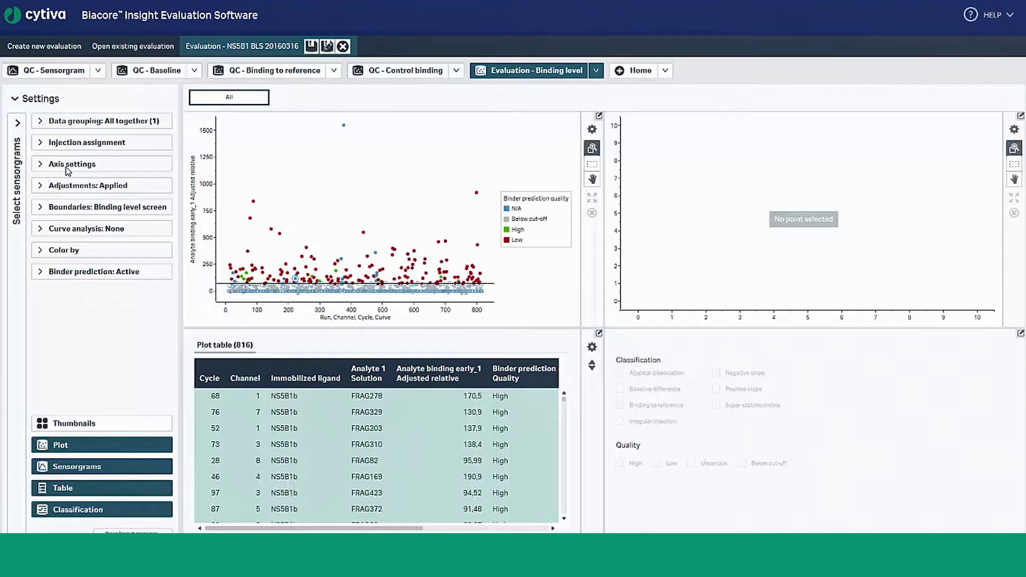
{"action": "left_click", "coordinate": [17, 100]}
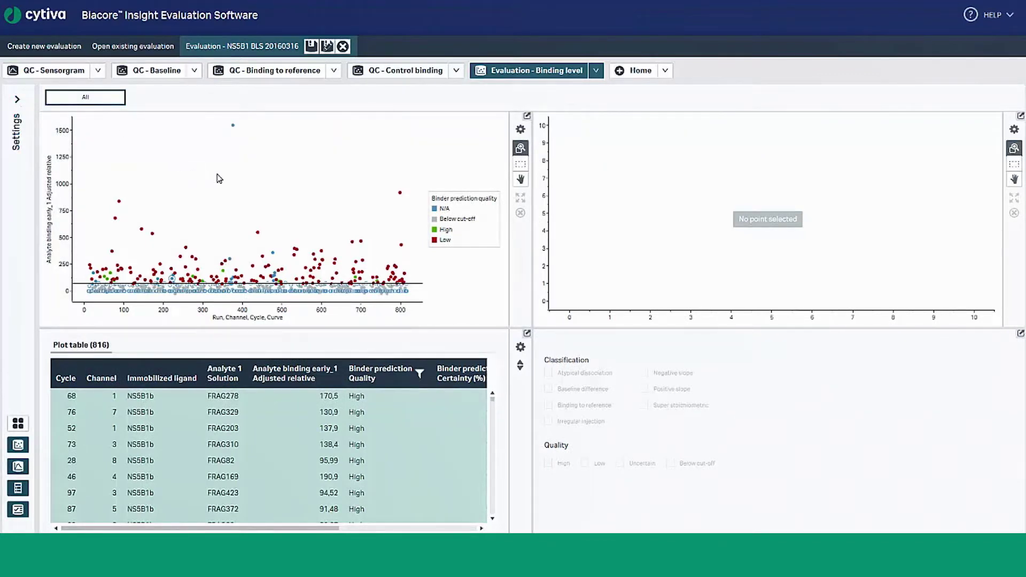
{"action": "left_click", "coordinate": [311, 278]}
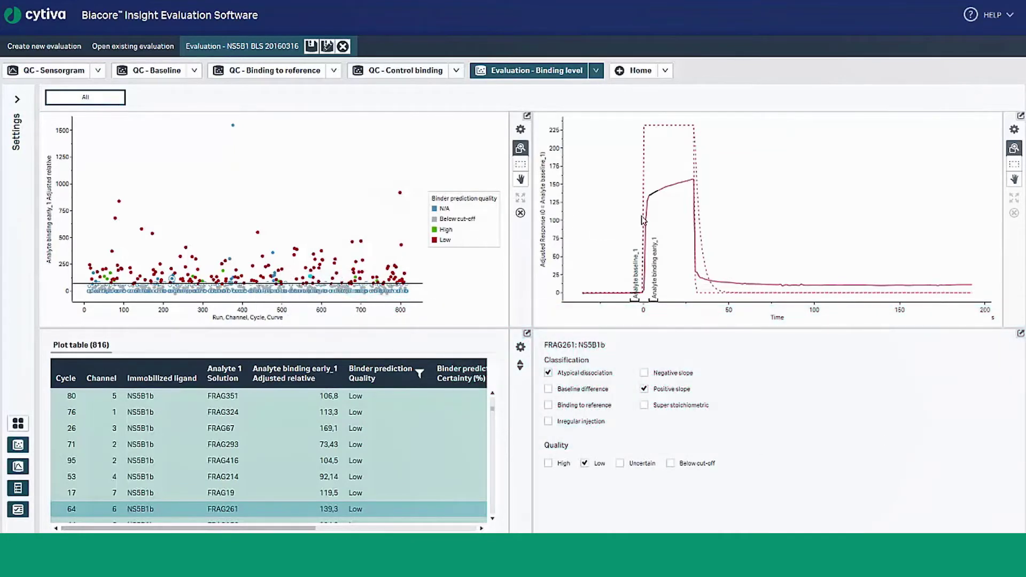
{"action": "mouse_move", "coordinate": [693, 124]}
{"action": "left_click", "coordinate": [1015, 128]}
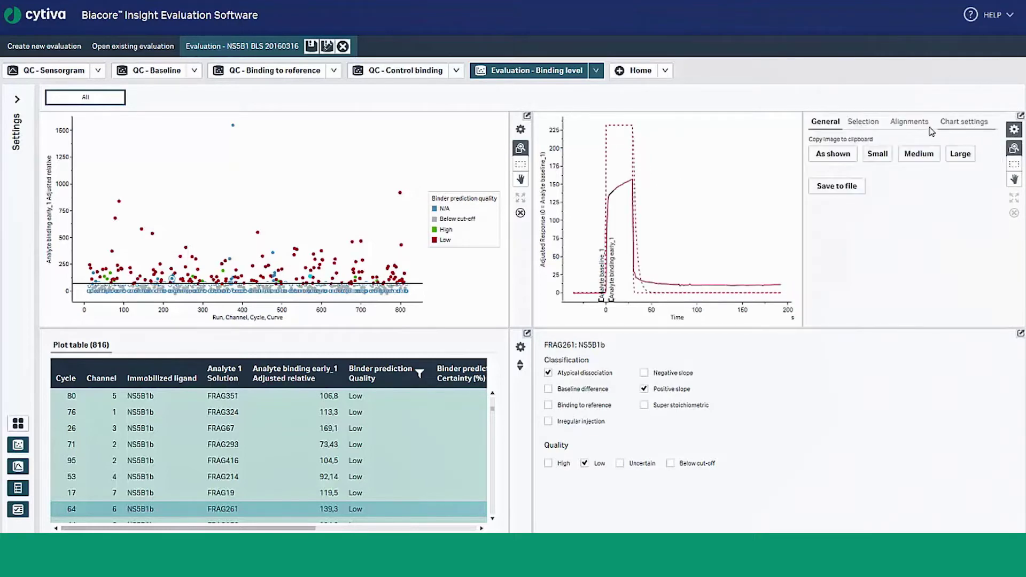
{"action": "left_click", "coordinate": [866, 123]}
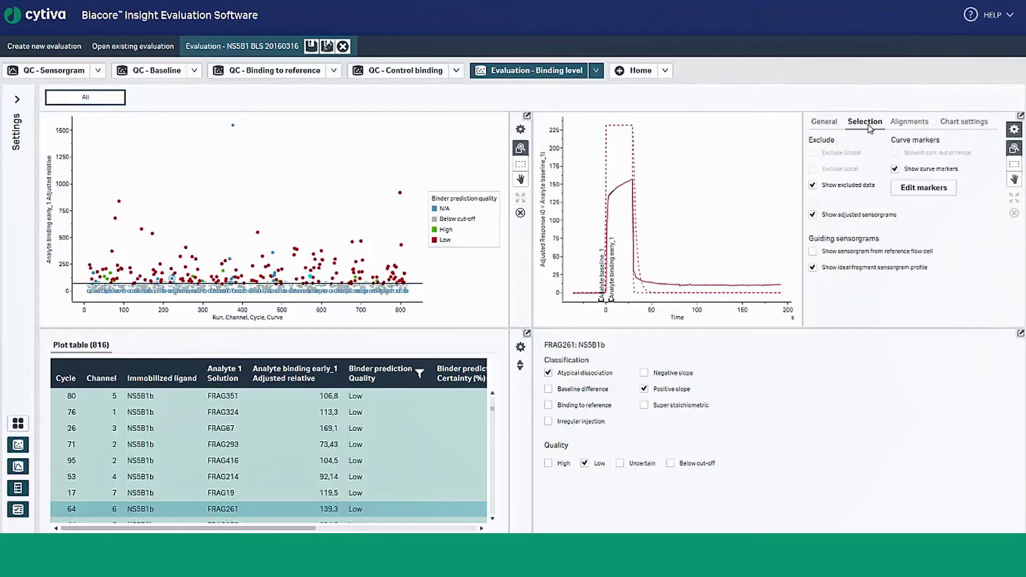
{"action": "left_click", "coordinate": [813, 268]}
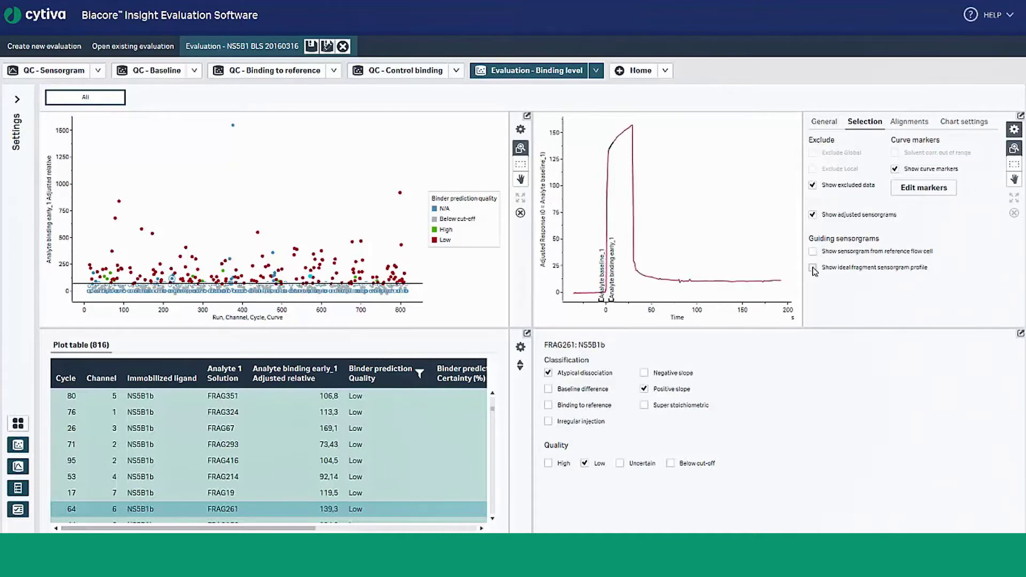
{"action": "left_click", "coordinate": [813, 268]}
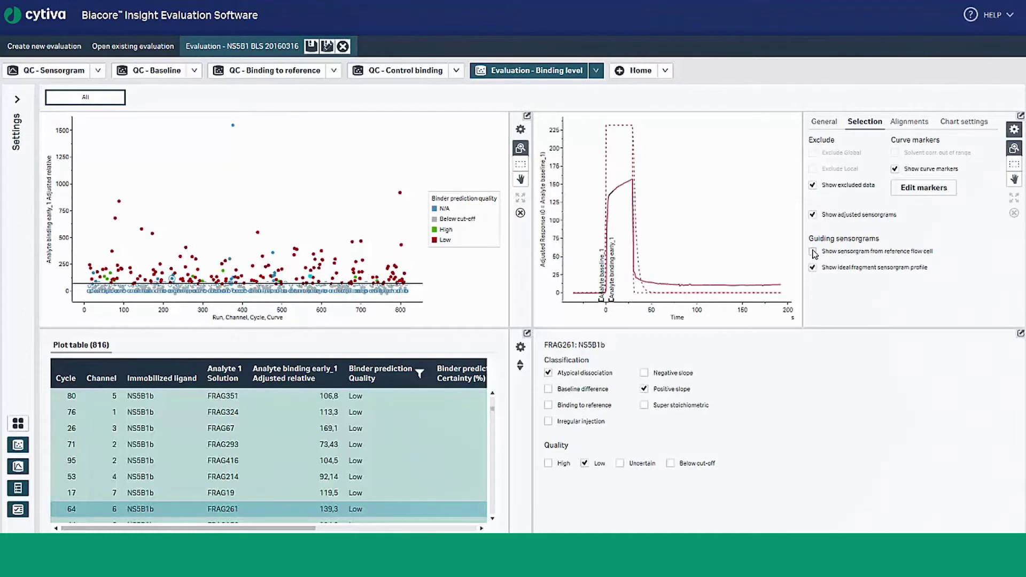
{"action": "left_click", "coordinate": [813, 252]}
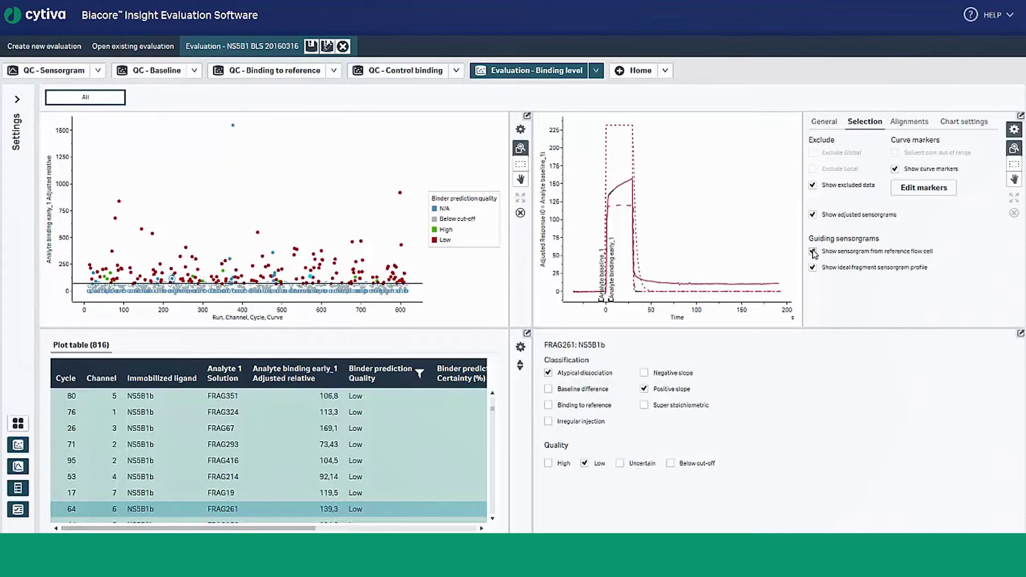
{"action": "left_click", "coordinate": [813, 252]}
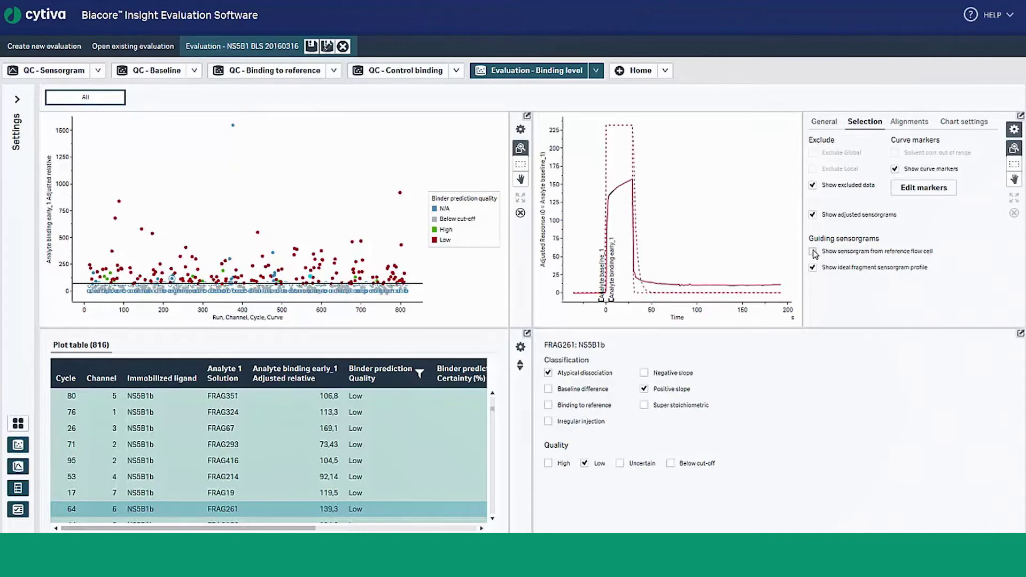
{"action": "left_click", "coordinate": [1014, 130]}
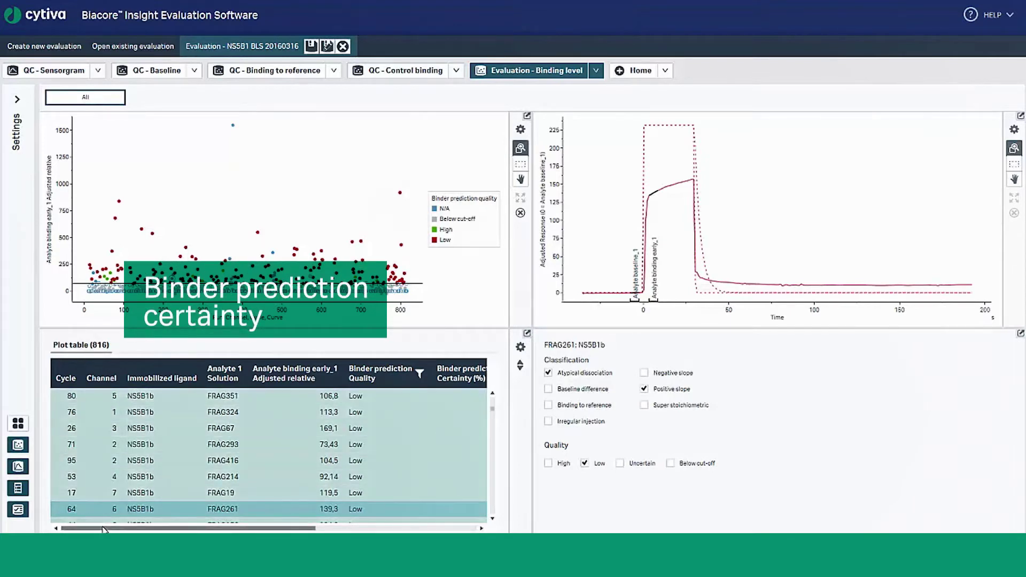
Step: Scroll the plot table right to show FRAG261's Low quality, 1,0 % certainty and classifications
{"action": "left_click_drag", "start_coordinate": [104, 529], "coordinate": [229, 529]}
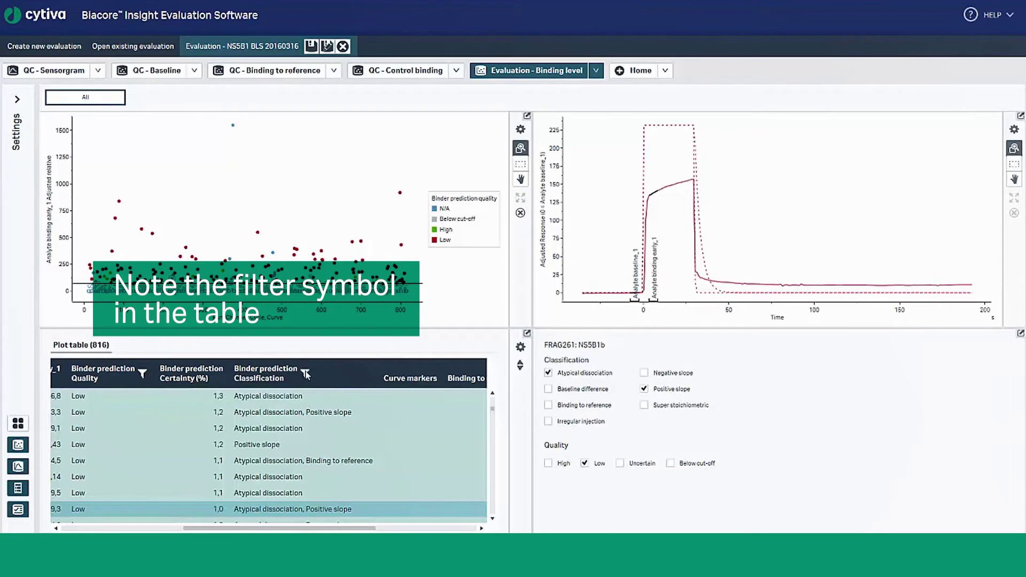
Step: Filter the plot table to High prediction quality, then clear that filter to restore all 816 rows
{"action": "left_click", "coordinate": [143, 374]}
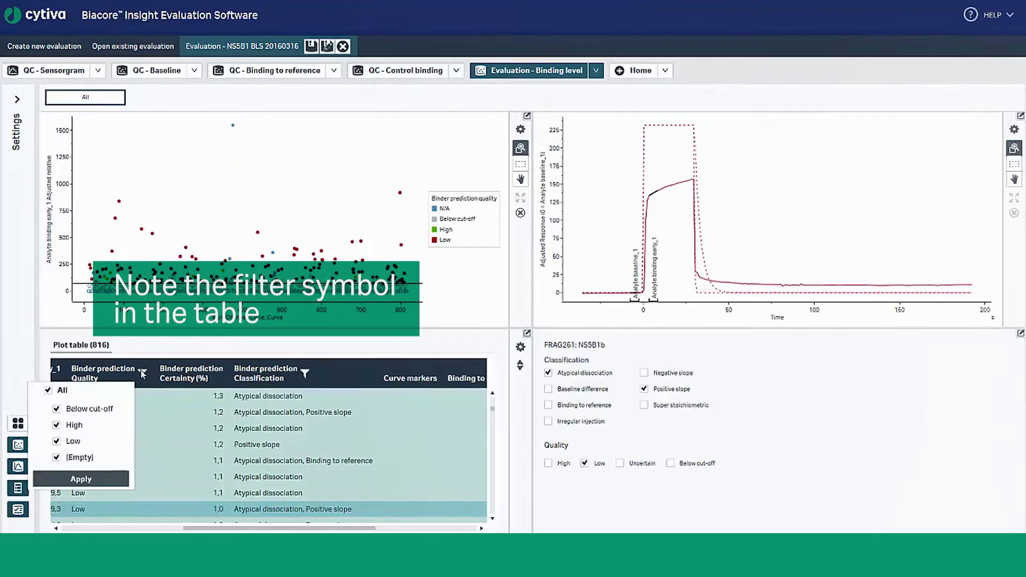
{"action": "left_click", "coordinate": [49, 391]}
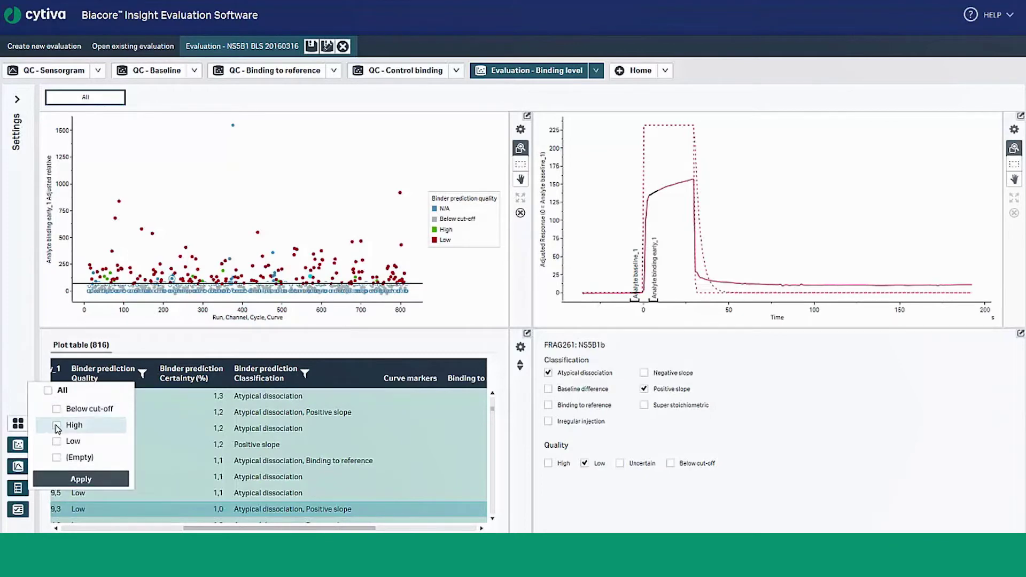
{"action": "left_click", "coordinate": [65, 479]}
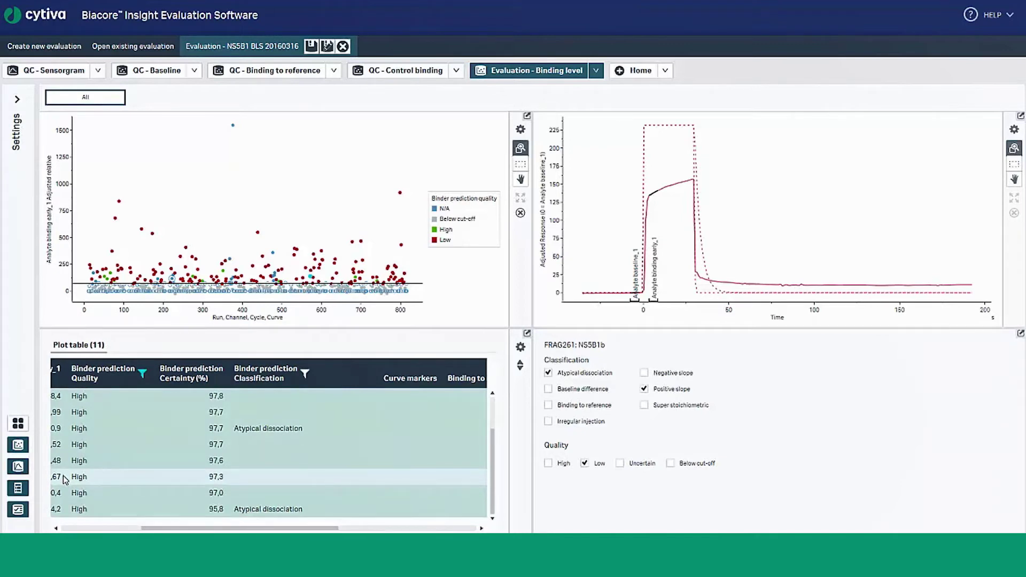
{"action": "left_click", "coordinate": [143, 373]}
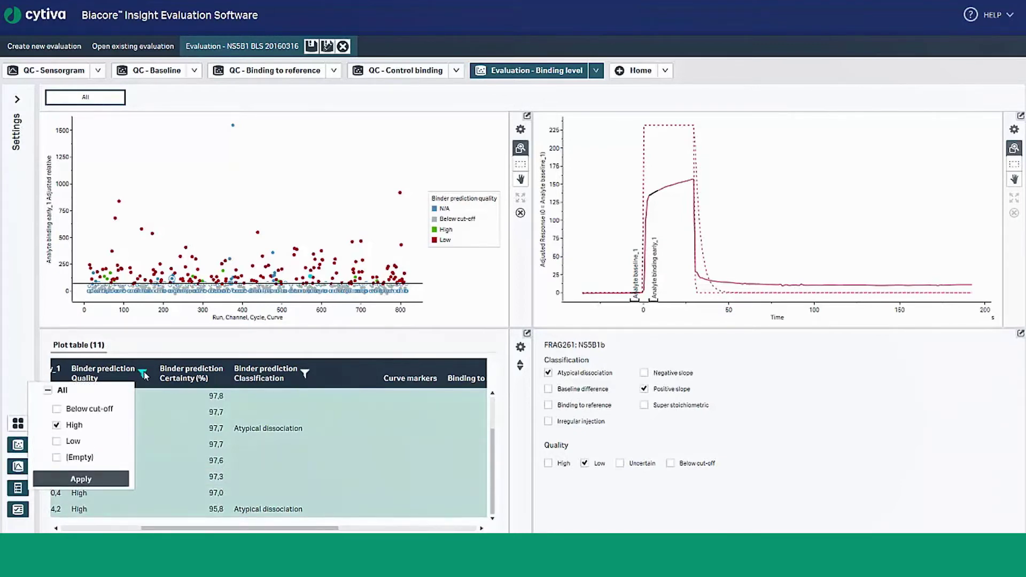
{"action": "left_click", "coordinate": [49, 391]}
{"action": "left_click", "coordinate": [80, 479]}
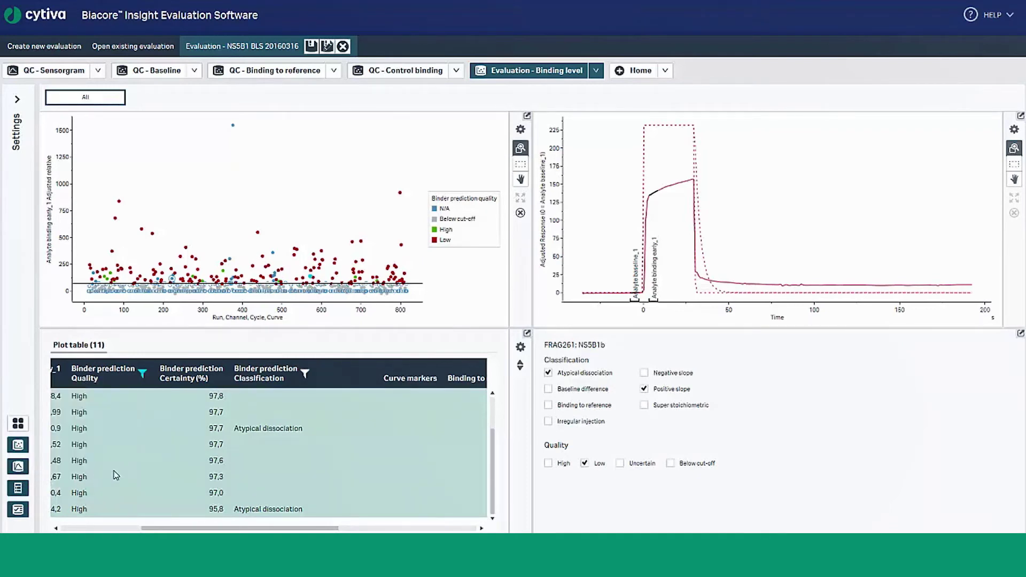
Step: Filter the Classification column to Super stoichiometric only, leaving 54 rows
{"action": "left_click", "coordinate": [305, 373]}
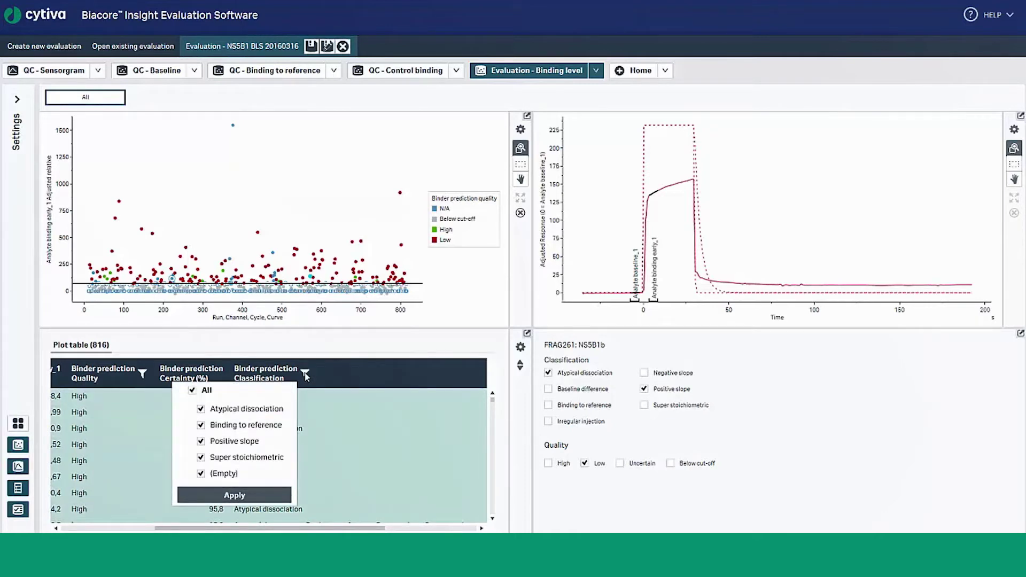
{"action": "left_click", "coordinate": [193, 393]}
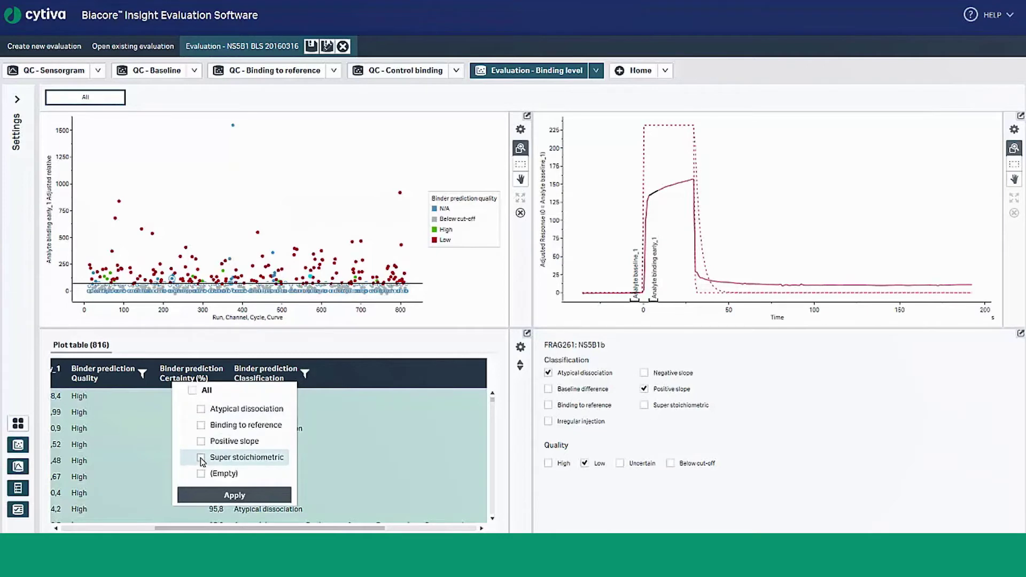
{"action": "left_click", "coordinate": [201, 458]}
{"action": "left_click", "coordinate": [217, 500]}
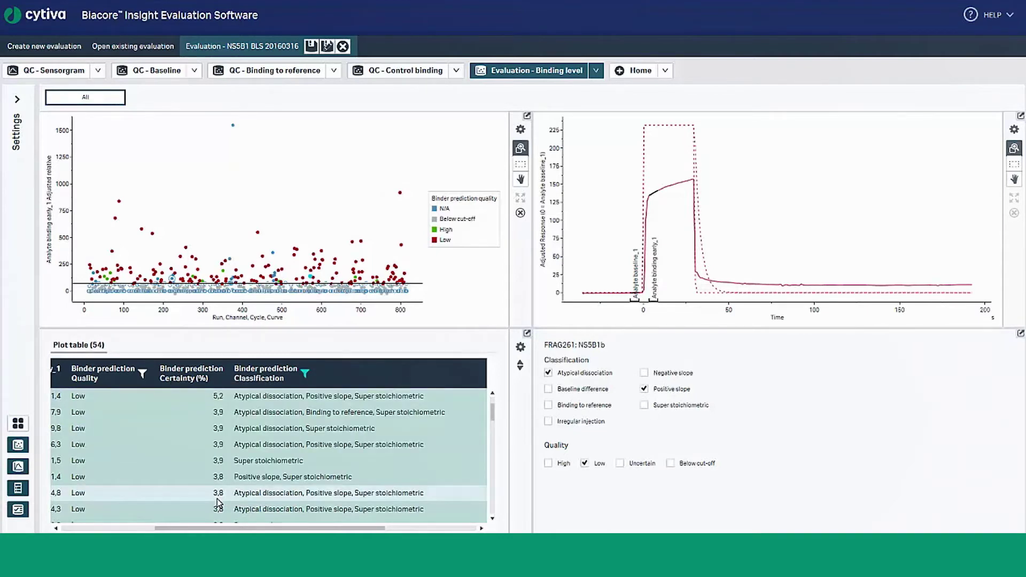
{"action": "left_click", "coordinate": [521, 349]}
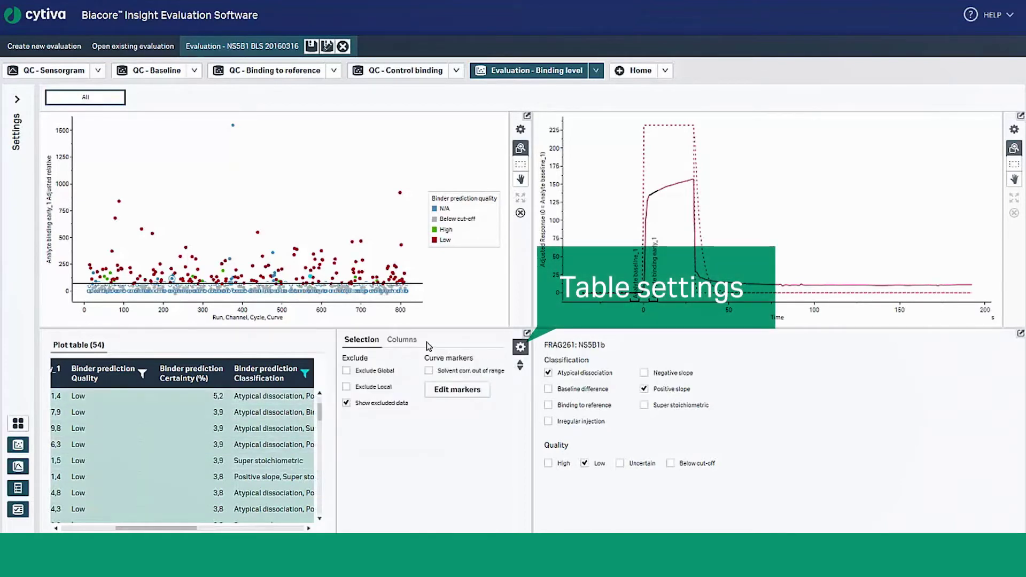
{"action": "left_click", "coordinate": [412, 341]}
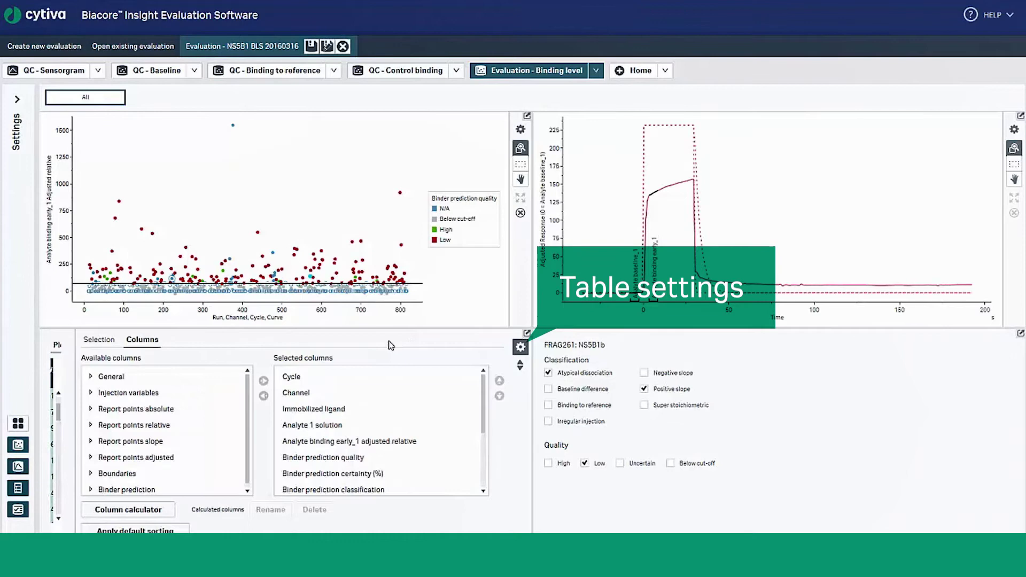
{"action": "scroll", "coordinate": [250, 406], "scroll_direction": "down", "scroll_amount": 1}
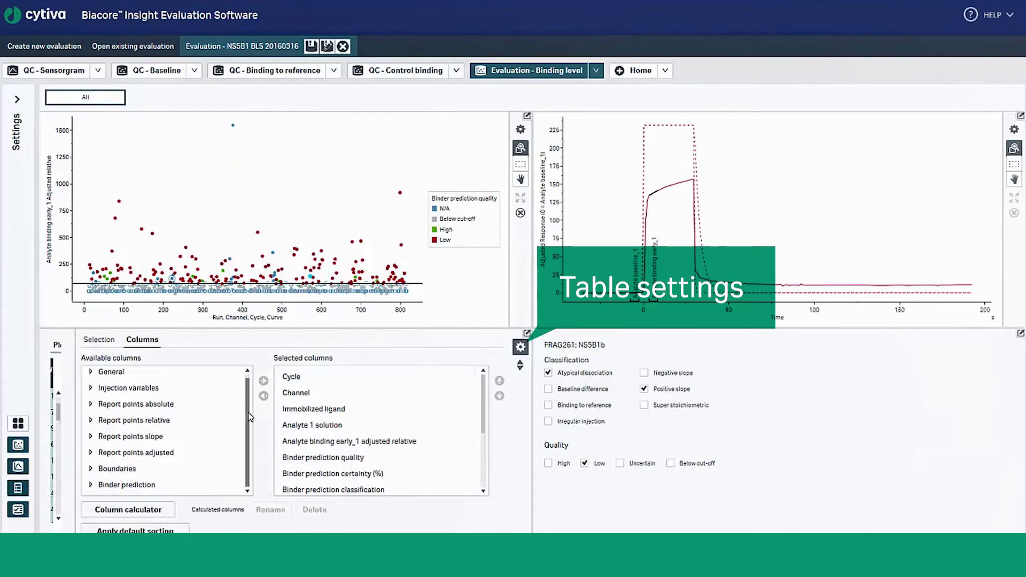
{"action": "left_click", "coordinate": [91, 485]}
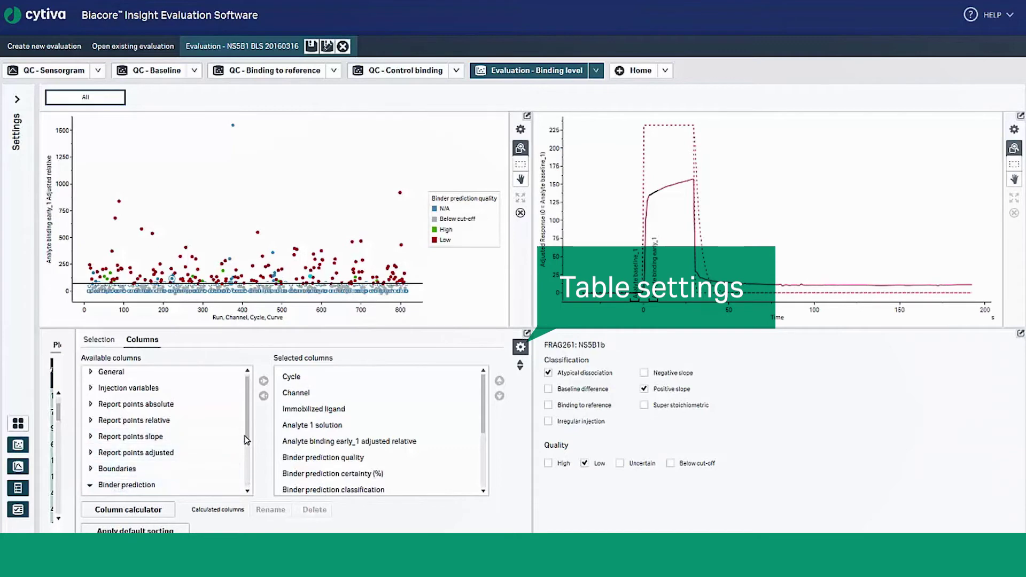
{"action": "left_click_drag", "start_coordinate": [249, 437], "coordinate": [248, 484]}
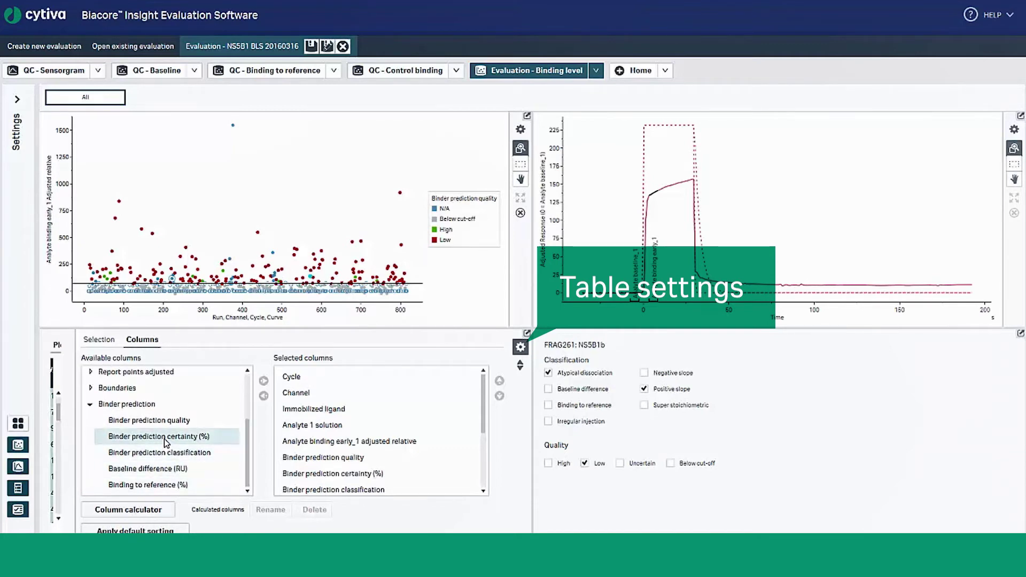
{"action": "left_click", "coordinate": [520, 348]}
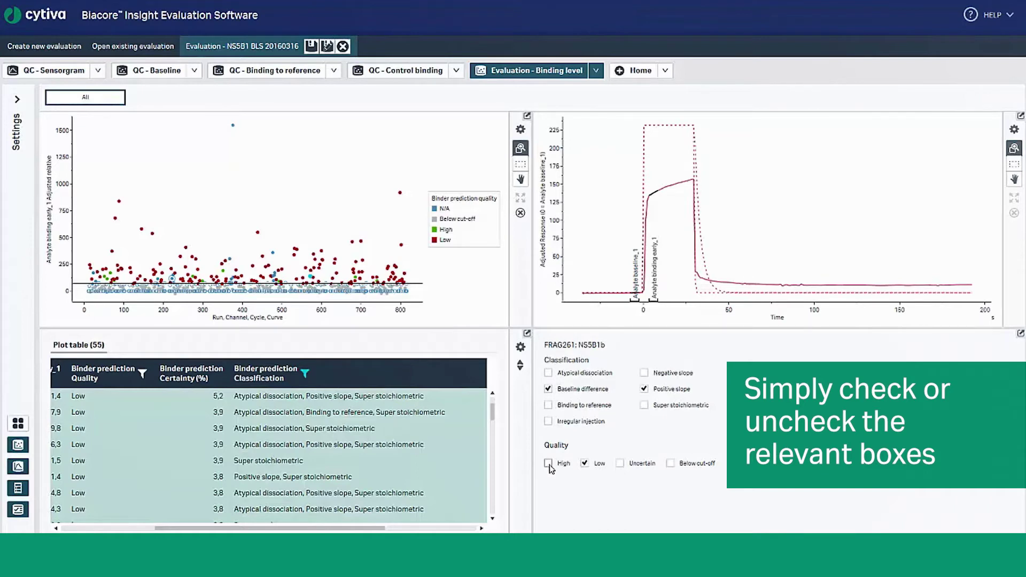
Step: Change FRAG261's prediction quality from Low to High and expand the Settings panel
{"action": "left_click", "coordinate": [548, 463]}
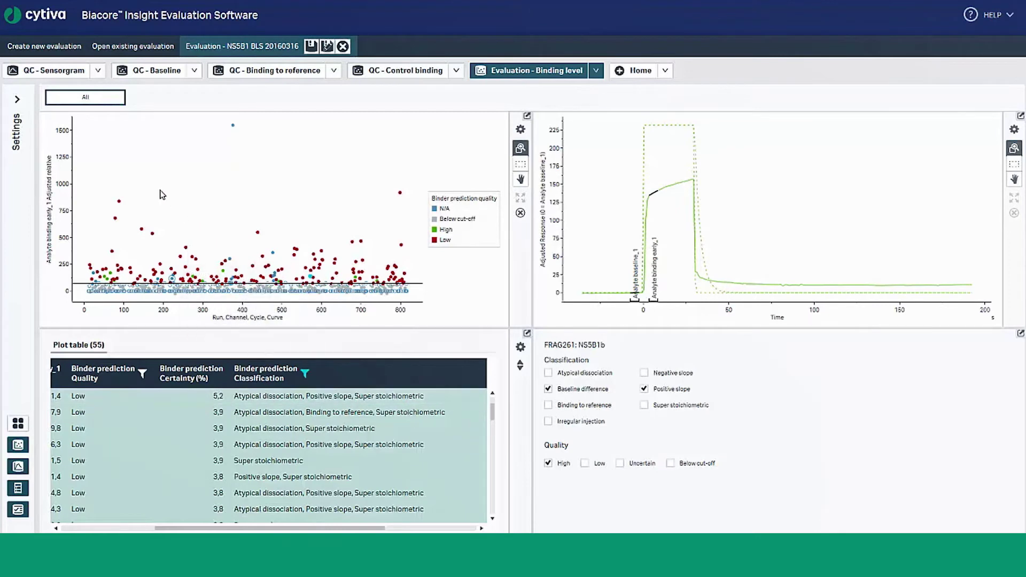
{"action": "left_click", "coordinate": [18, 102]}
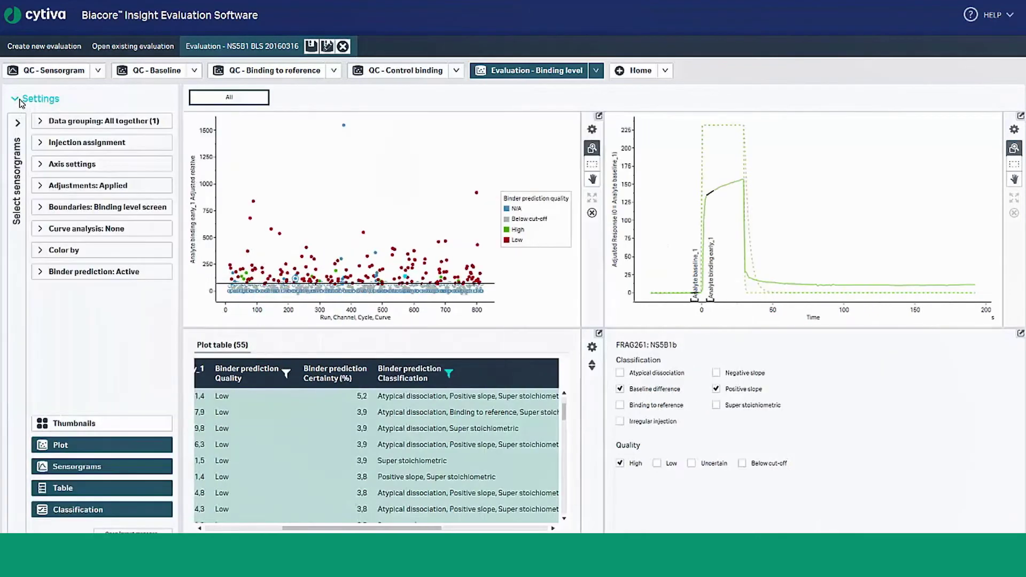
Step: Expand the Binder prediction options in Settings to reveal Train new version
{"action": "left_click", "coordinate": [39, 273]}
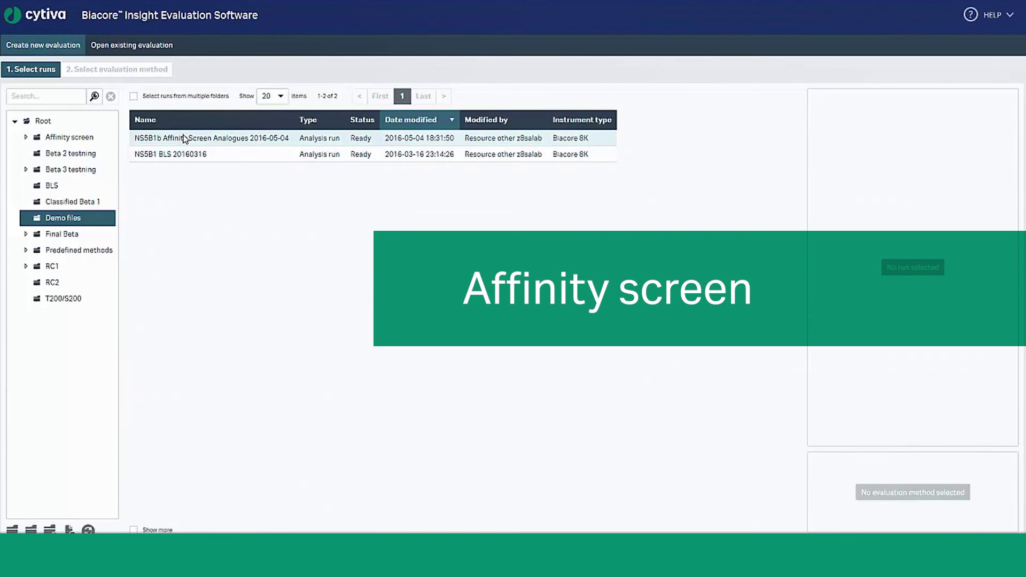
Step: Open NS5B1b Affinity Screen Analogues 2016-05-04 with the predefined fragment affinity screen intelligent analysis method
{"action": "left_click", "coordinate": [184, 139]}
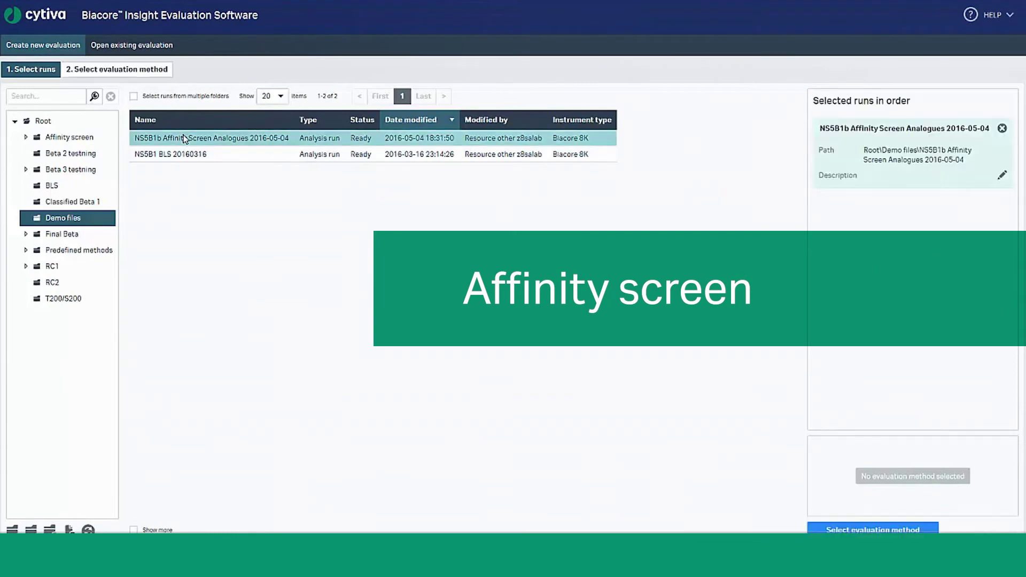
{"action": "left_click", "coordinate": [130, 71]}
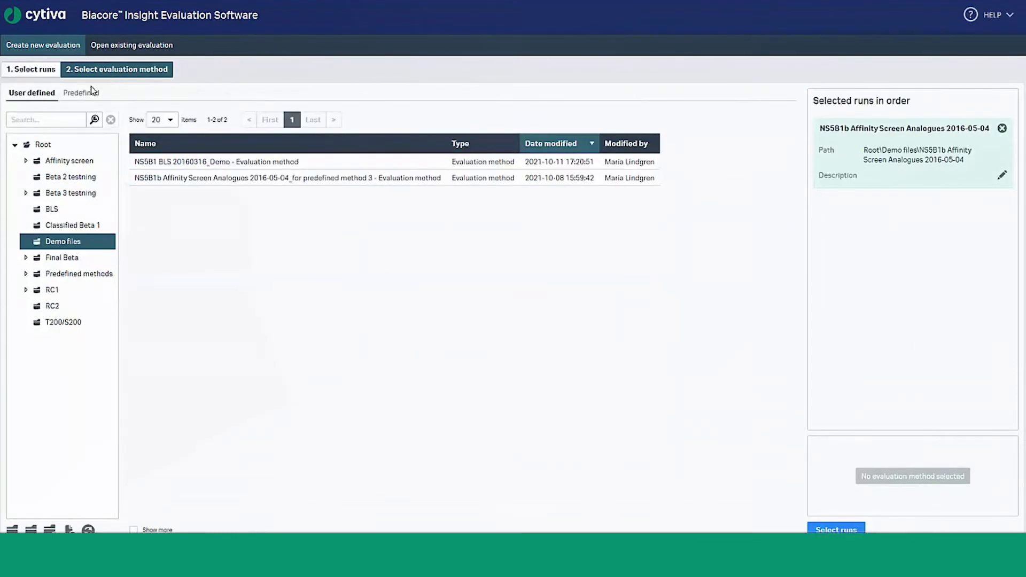
{"action": "left_click", "coordinate": [90, 95]}
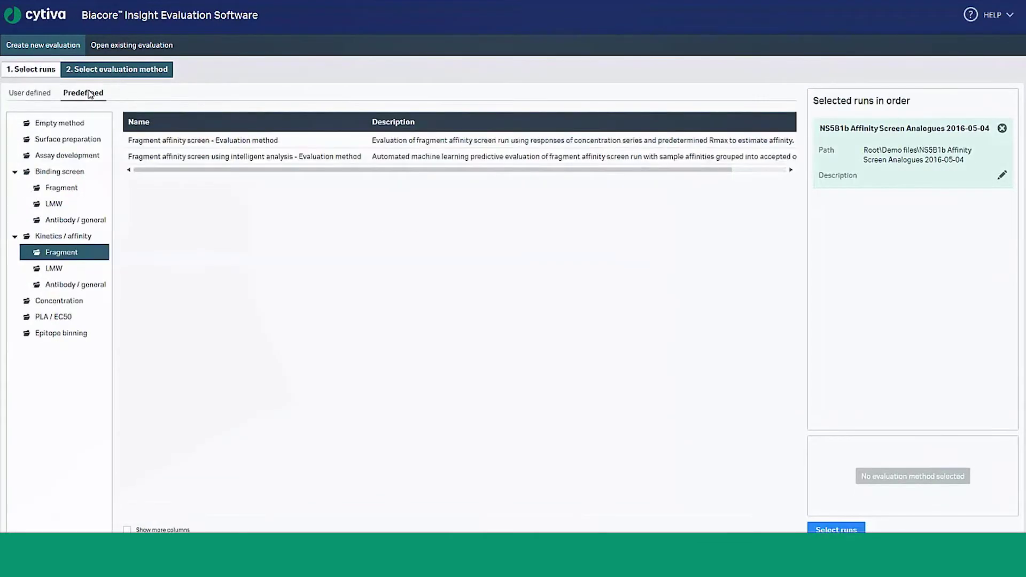
{"action": "left_click", "coordinate": [142, 159]}
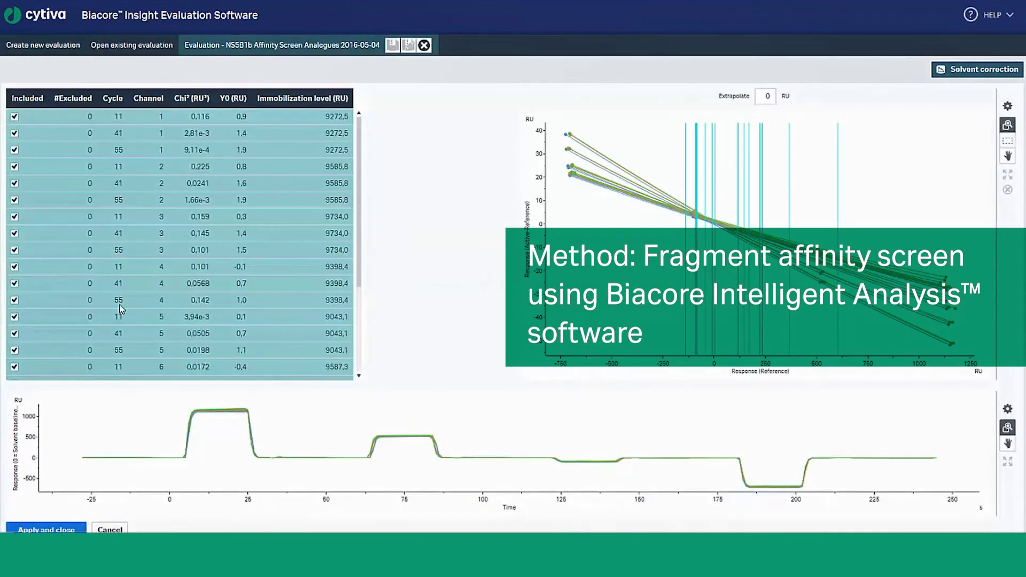
Step: Apply the solvent correction and dismiss the prediction notice, giving steady state affinity results for 24 compounds
{"action": "left_click", "coordinate": [66, 530]}
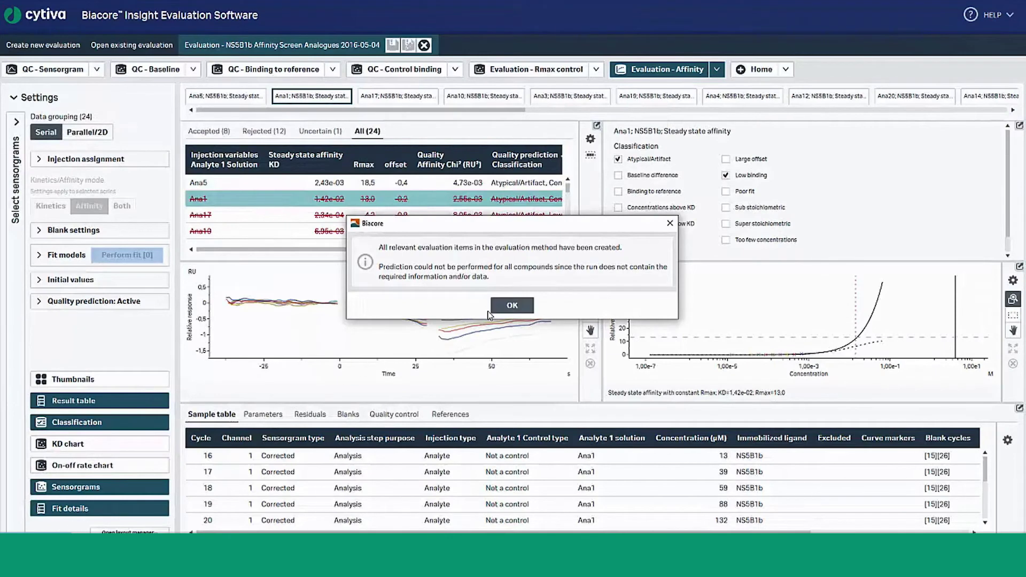
{"action": "left_click", "coordinate": [504, 308]}
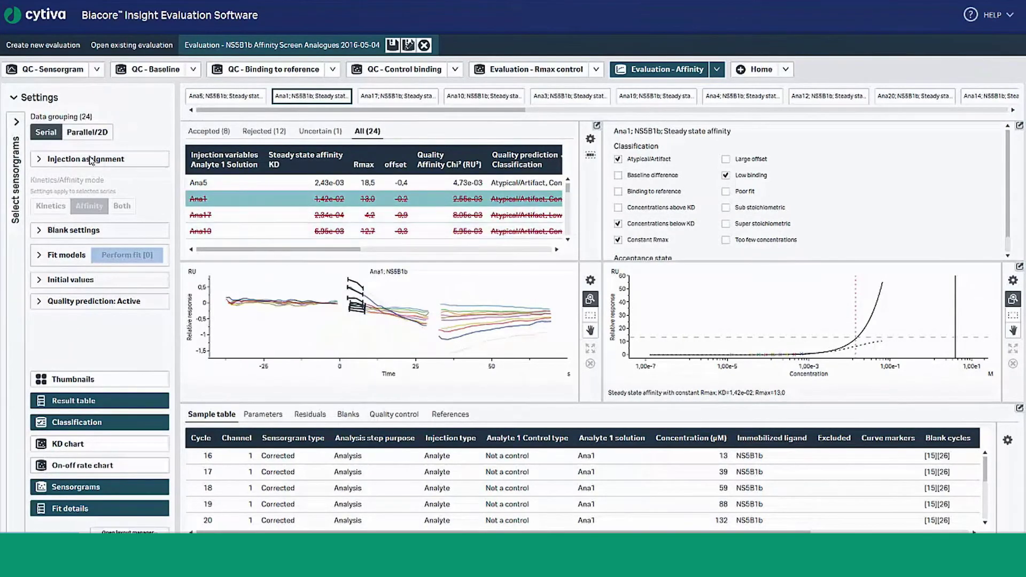
Step: Collapse Settings and scroll the affinity table to review Ana1's prediction columns and KD 1,42e-02
{"action": "left_click", "coordinate": [16, 100]}
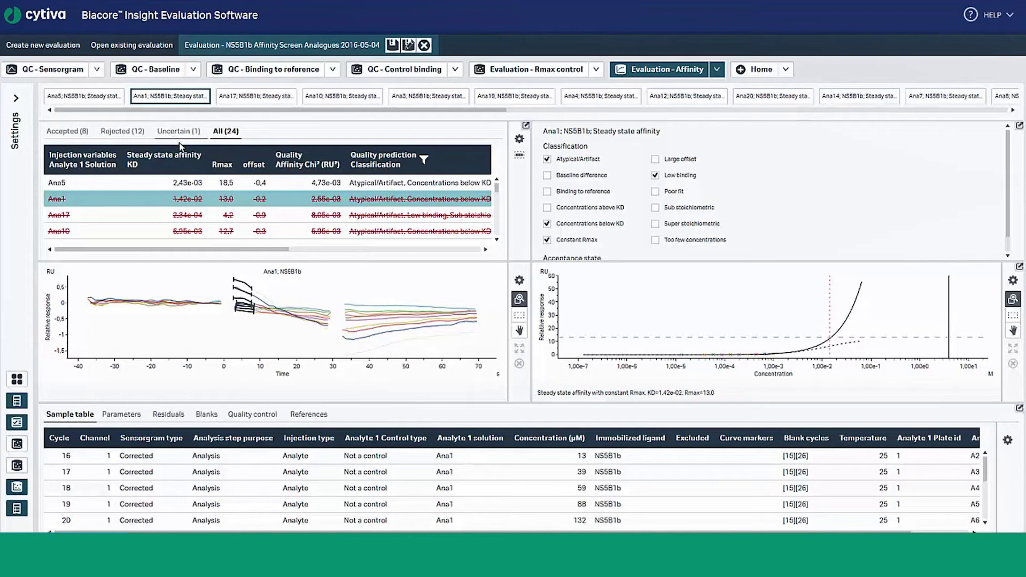
{"action": "left_click_drag", "start_coordinate": [188, 256], "coordinate": [311, 256]}
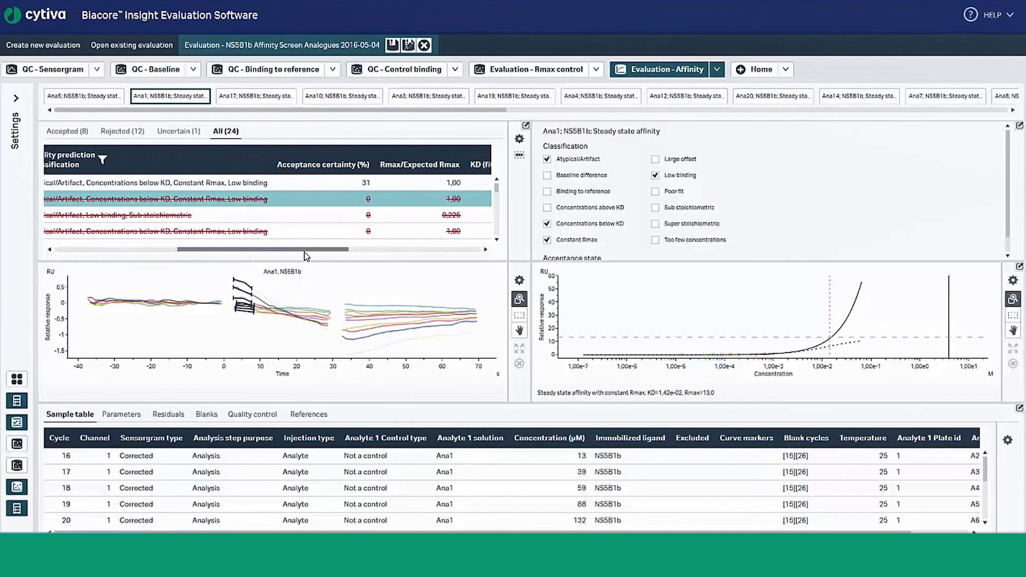
{"action": "left_click_drag", "start_coordinate": [200, 254], "coordinate": [189, 255]}
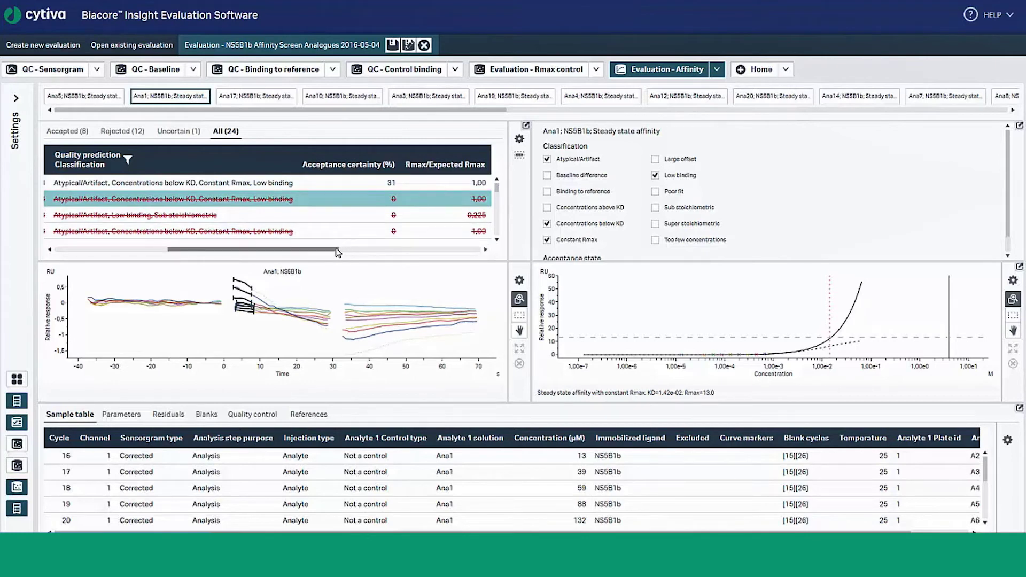
{"action": "left_click_drag", "start_coordinate": [343, 252], "coordinate": [439, 254]}
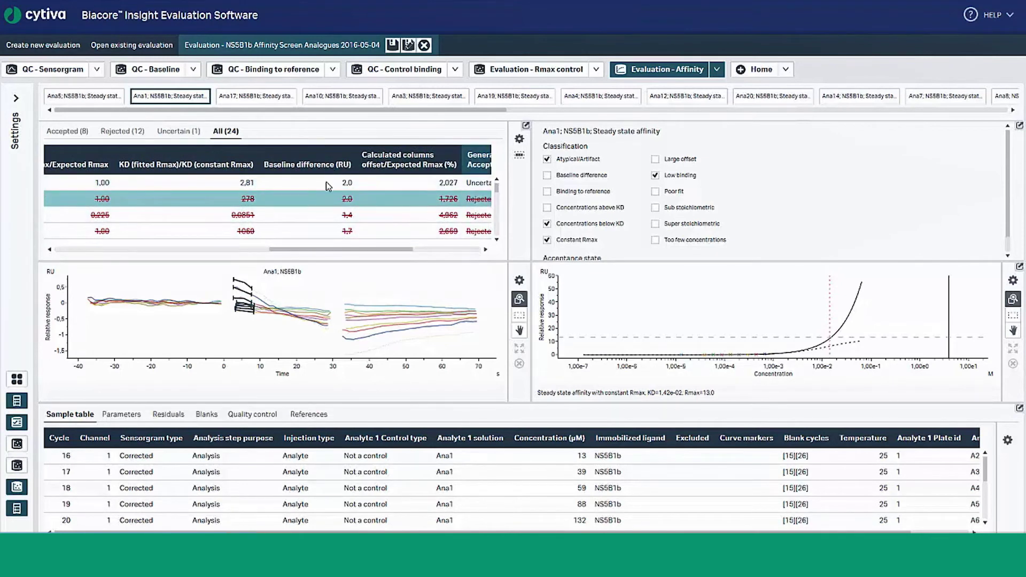
{"action": "left_click_drag", "start_coordinate": [333, 254], "coordinate": [306, 251]}
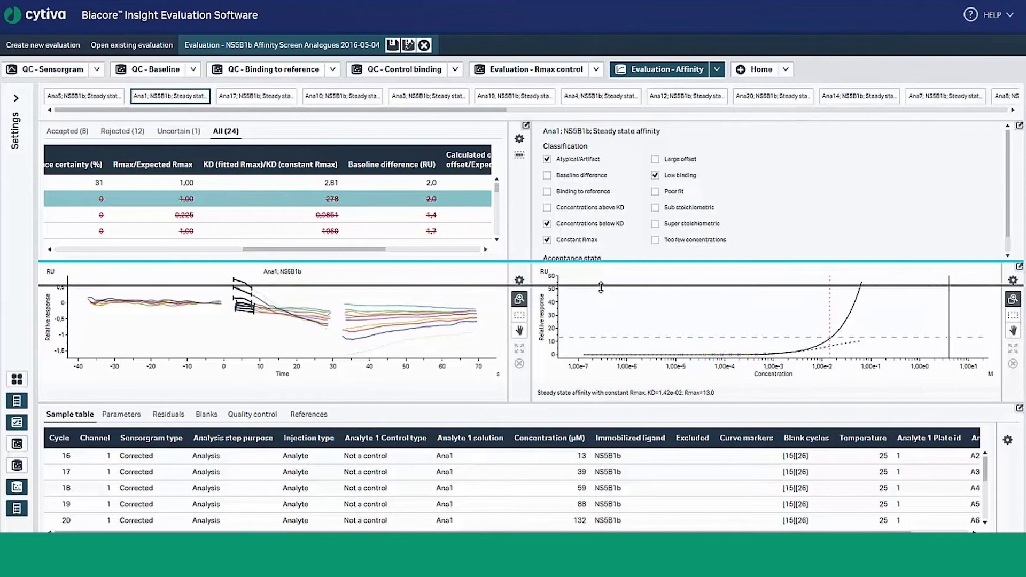
Step: Reclassify Ana1 from Atypical/Artifact to Large offset and override its acceptance state to Accept
{"action": "left_click_drag", "start_coordinate": [601, 287], "coordinate": [602, 291]}
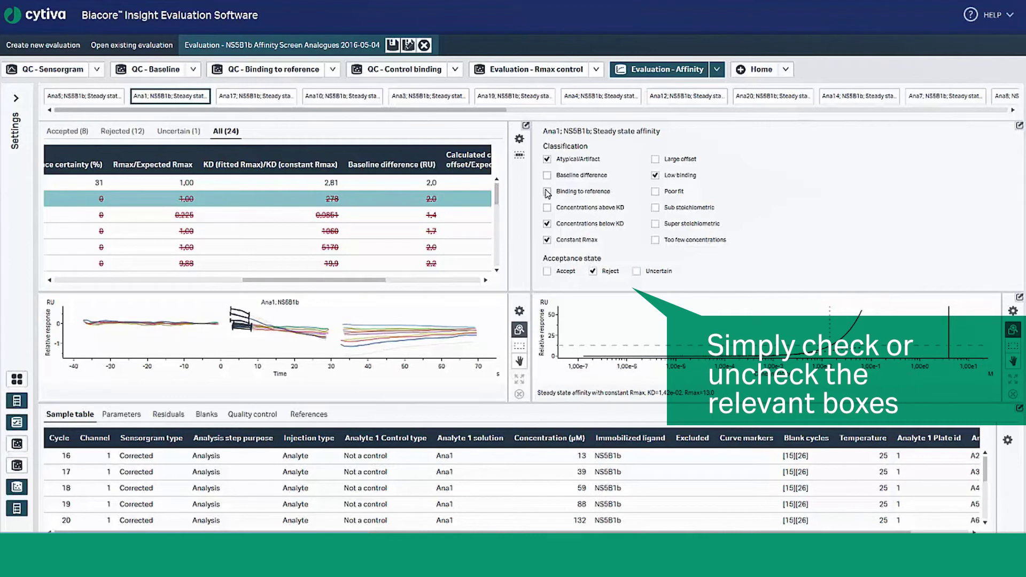
{"action": "left_click", "coordinate": [655, 159]}
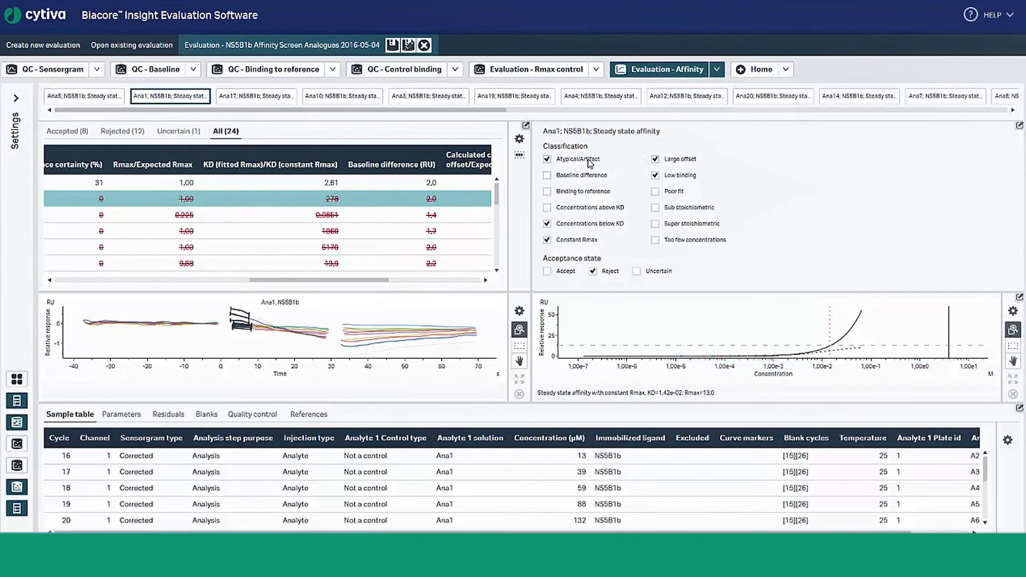
{"action": "left_click", "coordinate": [548, 160]}
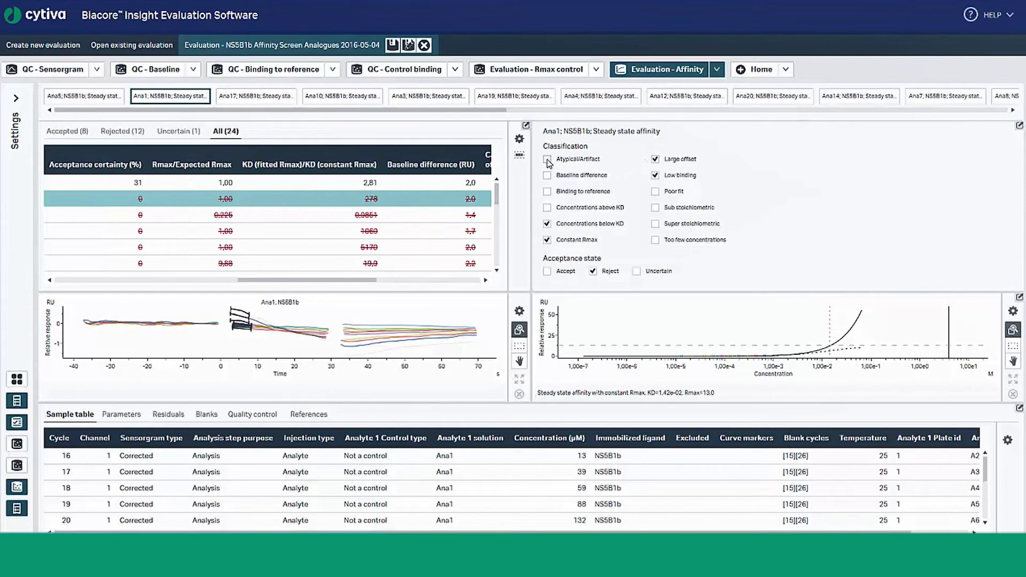
{"action": "left_click", "coordinate": [547, 272]}
{"action": "left_click", "coordinate": [456, 185]}
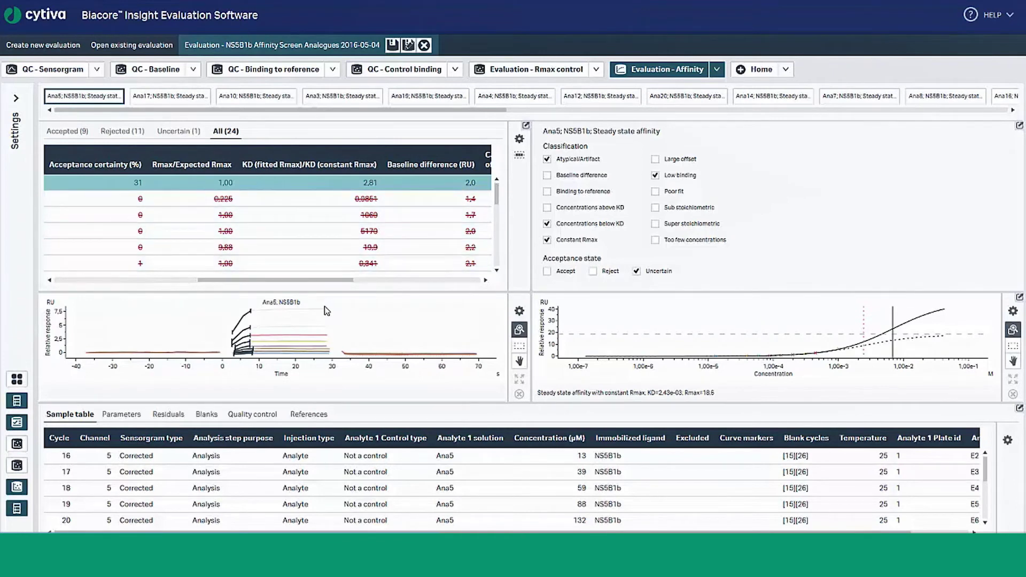
Step: Filter the Quality prediction Classification column to Atypical/Artifact only, leaving 15 entries
{"action": "mouse_move", "coordinate": [326, 312]}
{"action": "mouse_move", "coordinate": [877, 343]}
{"action": "left_click_drag", "start_coordinate": [350, 284], "coordinate": [255, 283]}
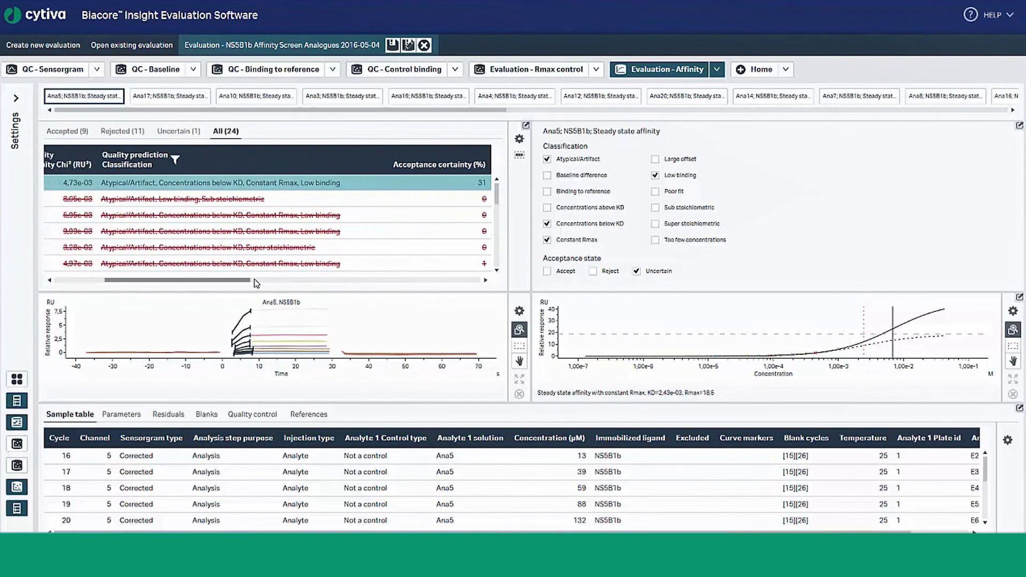
{"action": "left_click", "coordinate": [176, 160]}
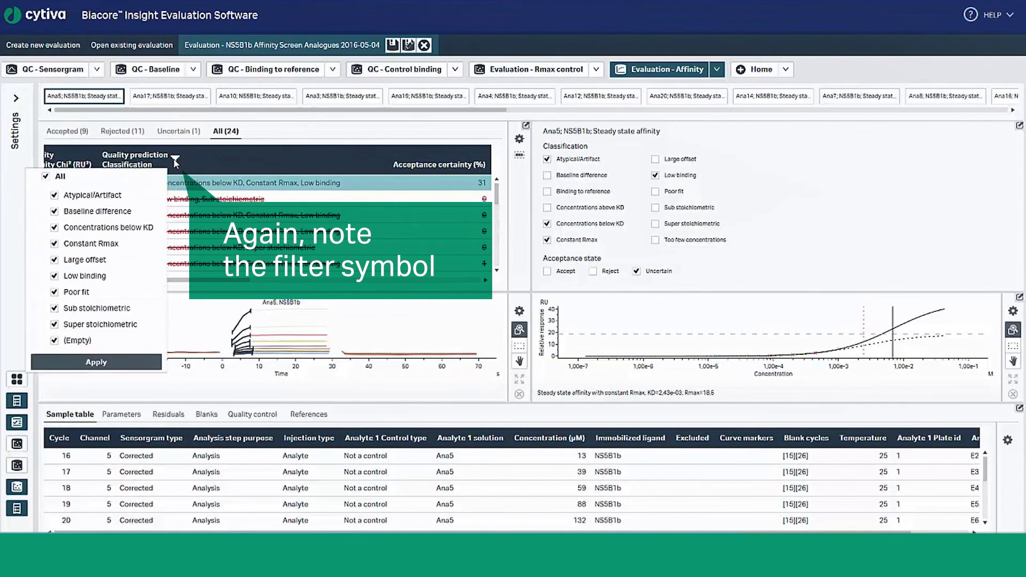
{"action": "left_click", "coordinate": [45, 177]}
{"action": "left_click", "coordinate": [54, 196]}
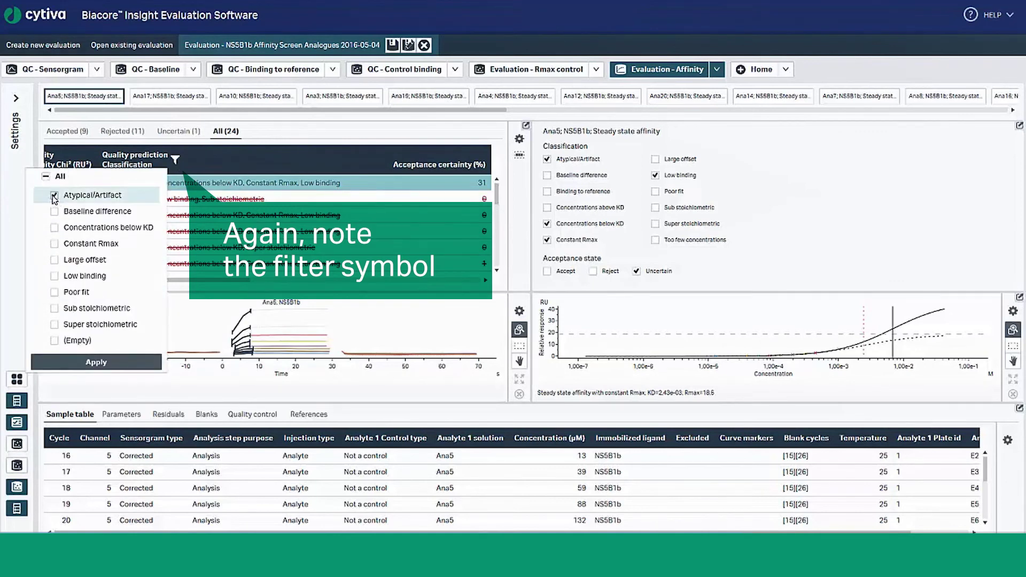
{"action": "left_click", "coordinate": [85, 363]}
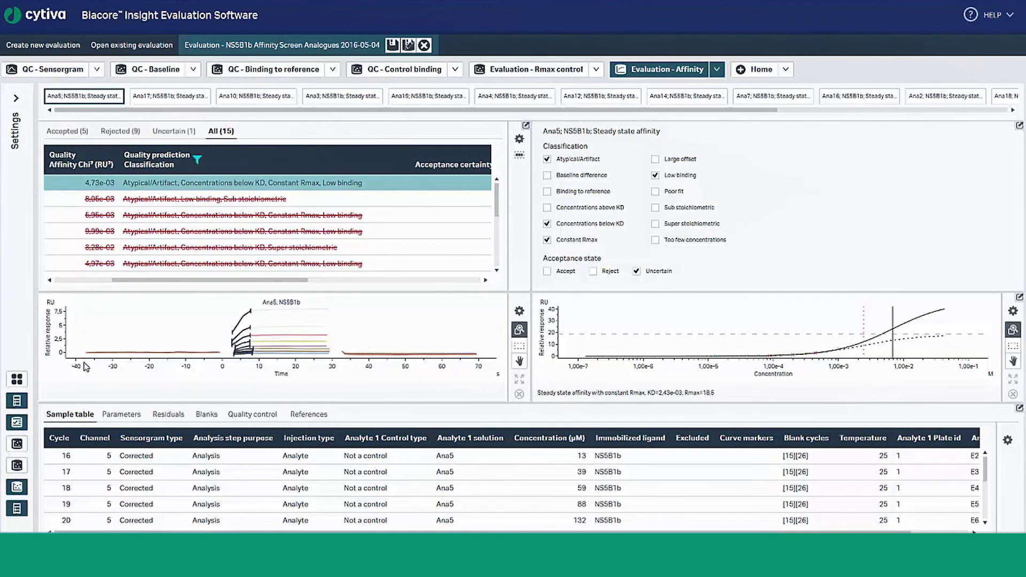
{"action": "left_click", "coordinate": [519, 139]}
{"action": "left_click", "coordinate": [442, 135]}
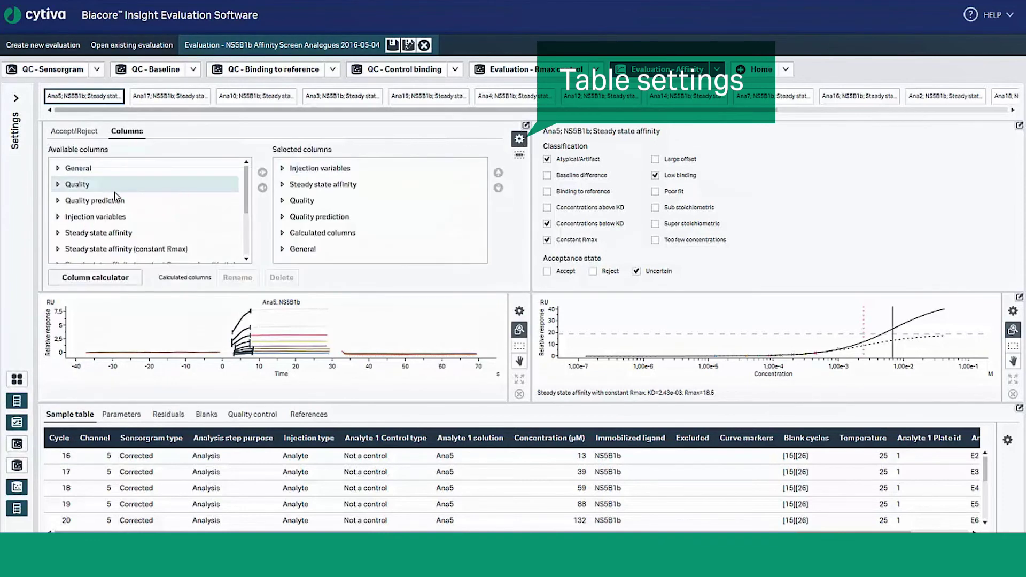
{"action": "left_click", "coordinate": [57, 202]}
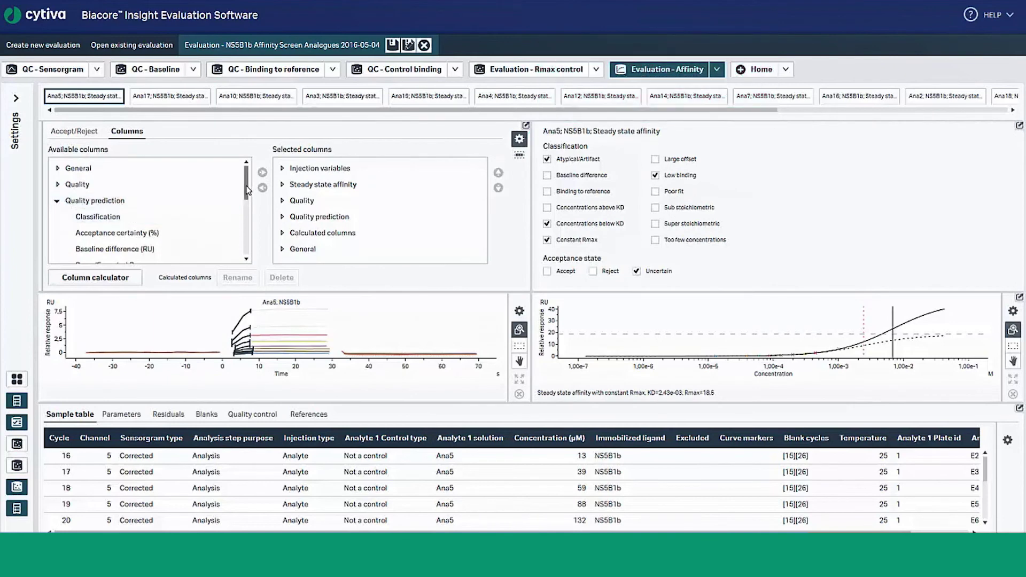
{"action": "left_click_drag", "start_coordinate": [249, 189], "coordinate": [247, 203]}
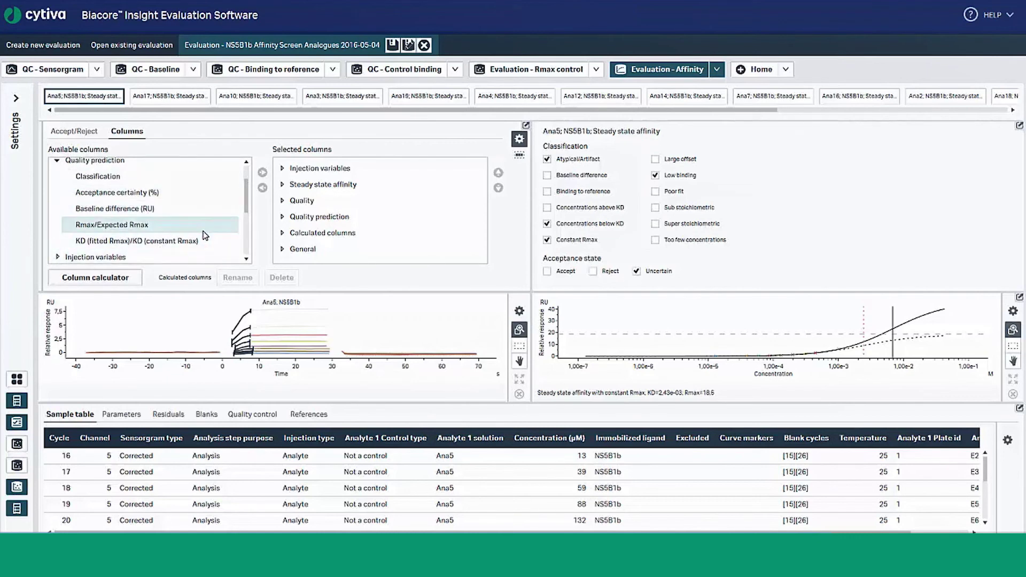
{"action": "left_click", "coordinate": [519, 140]}
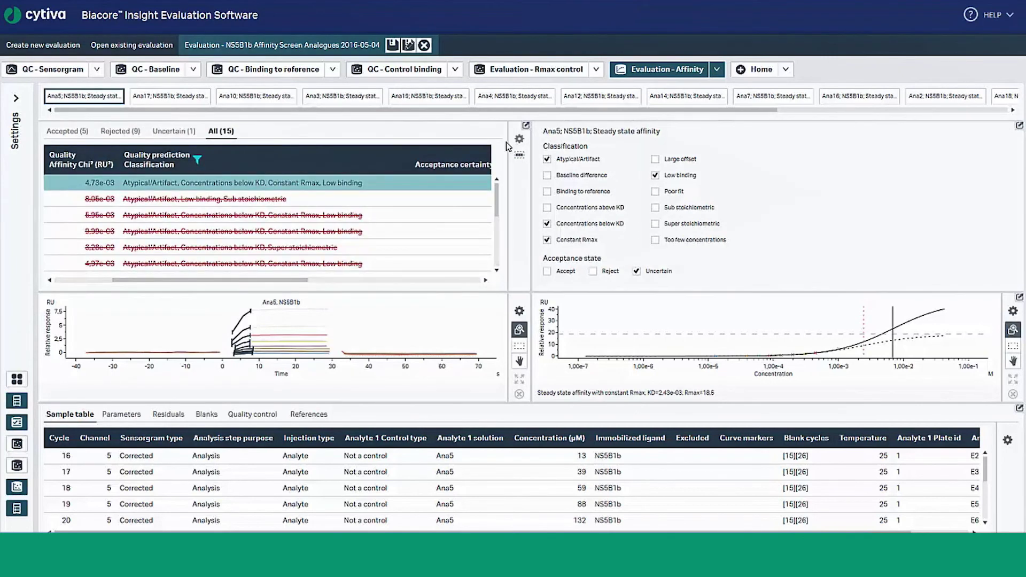
Step: Select the rejected Ana17 row and expand Settings to view its Quality prediction options
{"action": "left_click", "coordinate": [278, 200]}
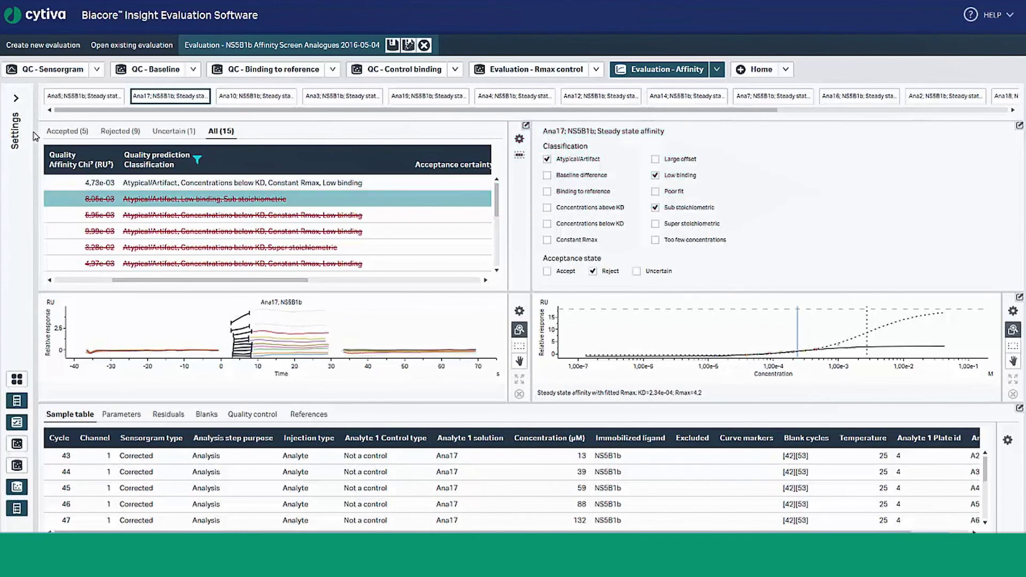
{"action": "left_click", "coordinate": [16, 110]}
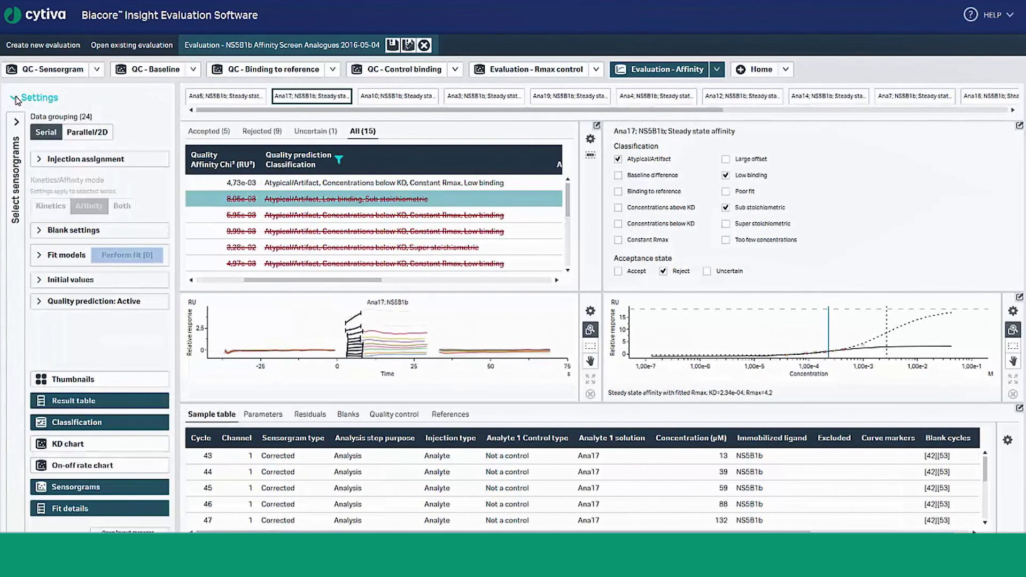
{"action": "left_click", "coordinate": [39, 303]}
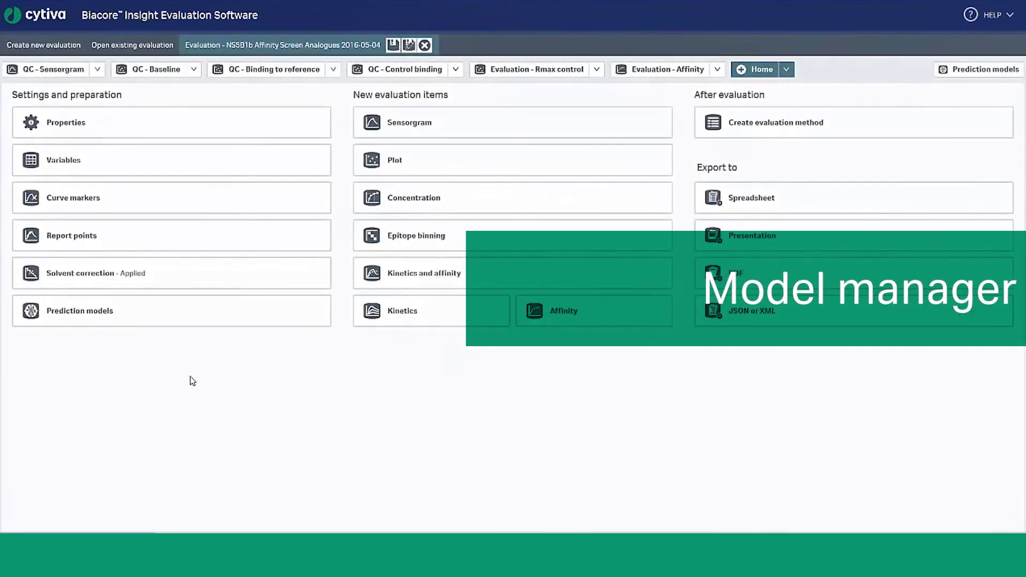
Step: Open Prediction models from the Home page to list the six available models
{"action": "left_click", "coordinate": [155, 316]}
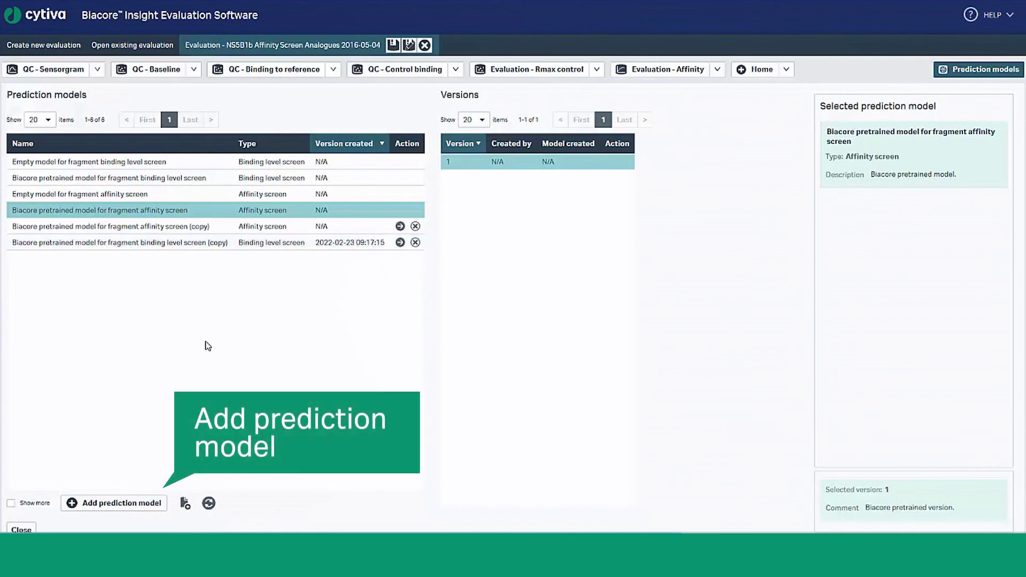
Step: Add prediction model 'a' with description 'b', based on the pretrained fragment model version 1
{"action": "left_click", "coordinate": [143, 502]}
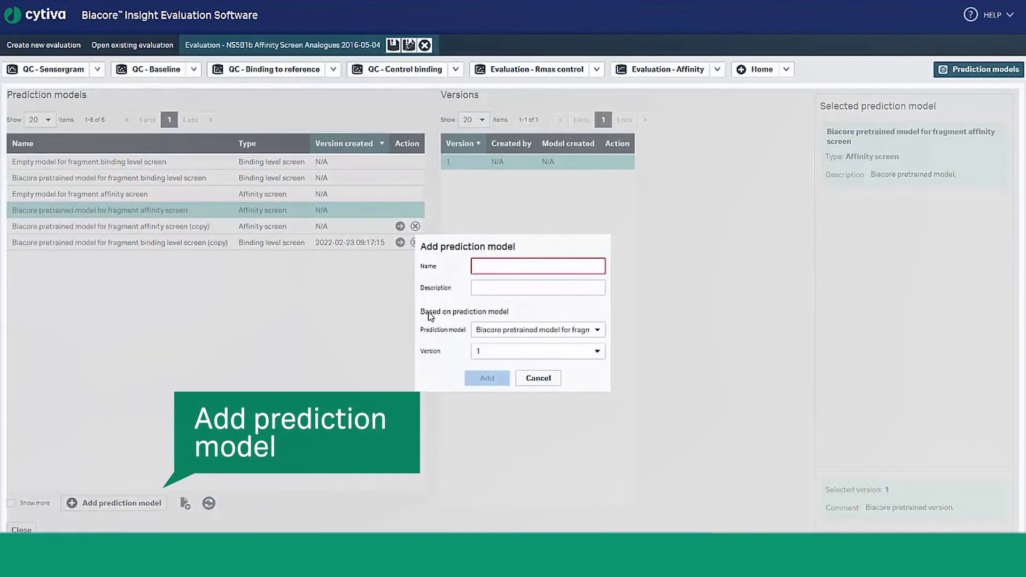
{"action": "left_click", "coordinate": [486, 267]}
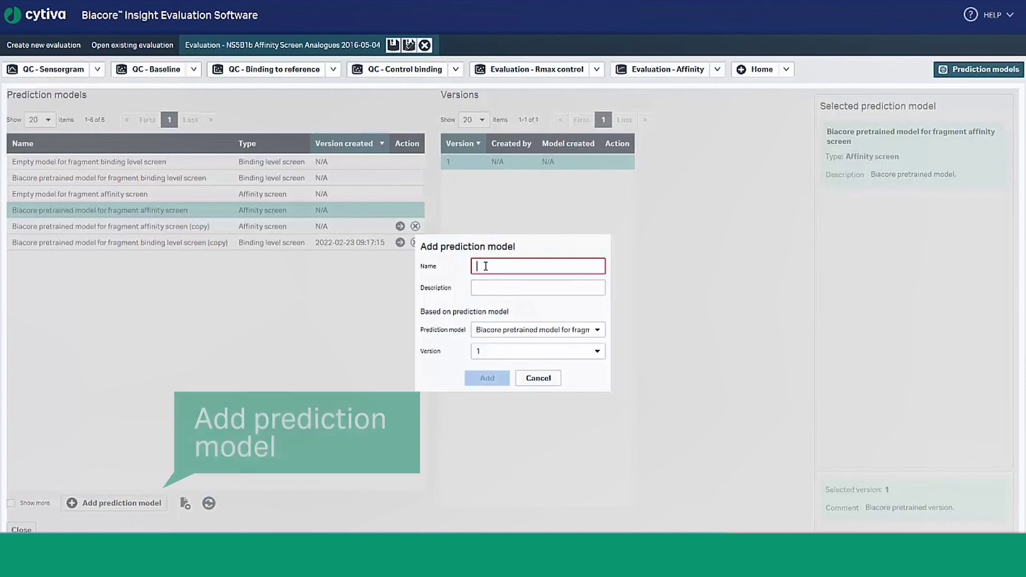
{"action": "type", "text": "a"}
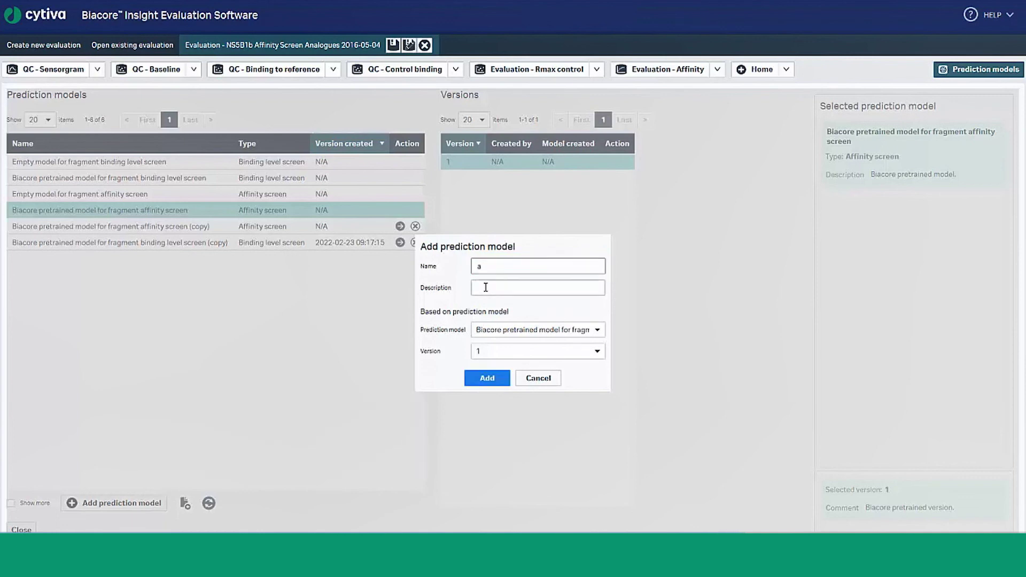
{"action": "left_click", "coordinate": [486, 288]}
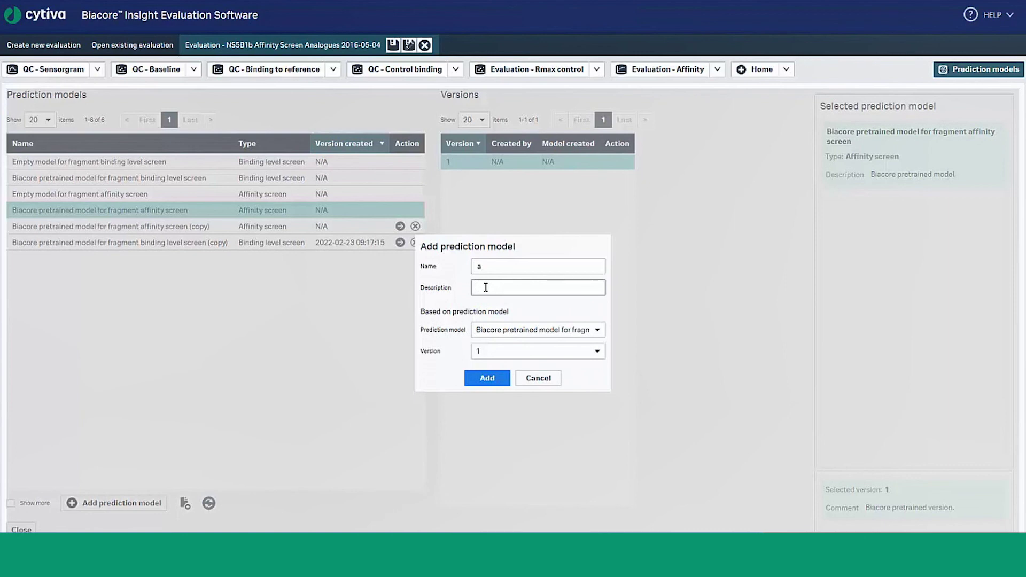
{"action": "left_click", "coordinate": [494, 354]}
{"action": "left_click", "coordinate": [484, 365]}
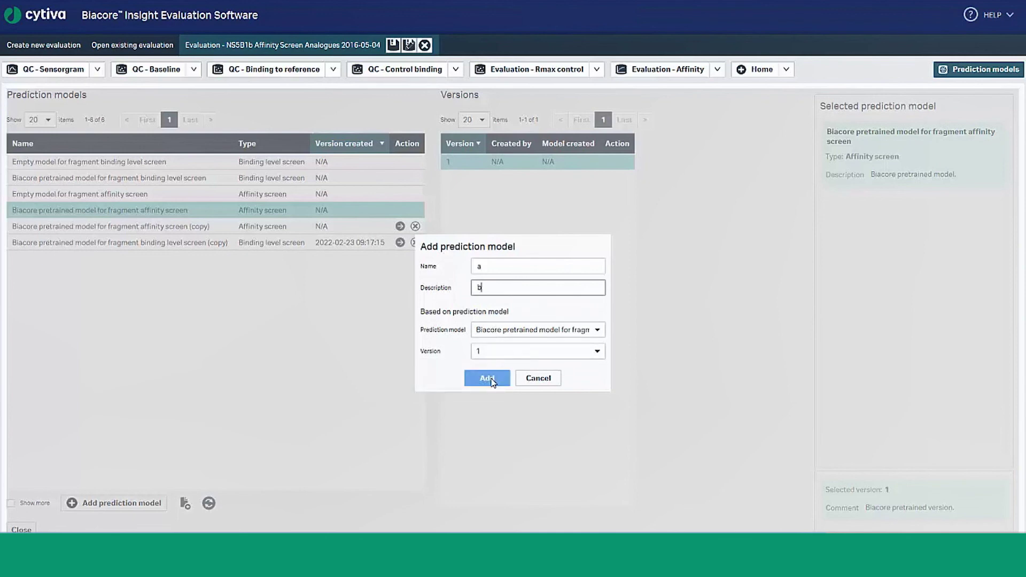